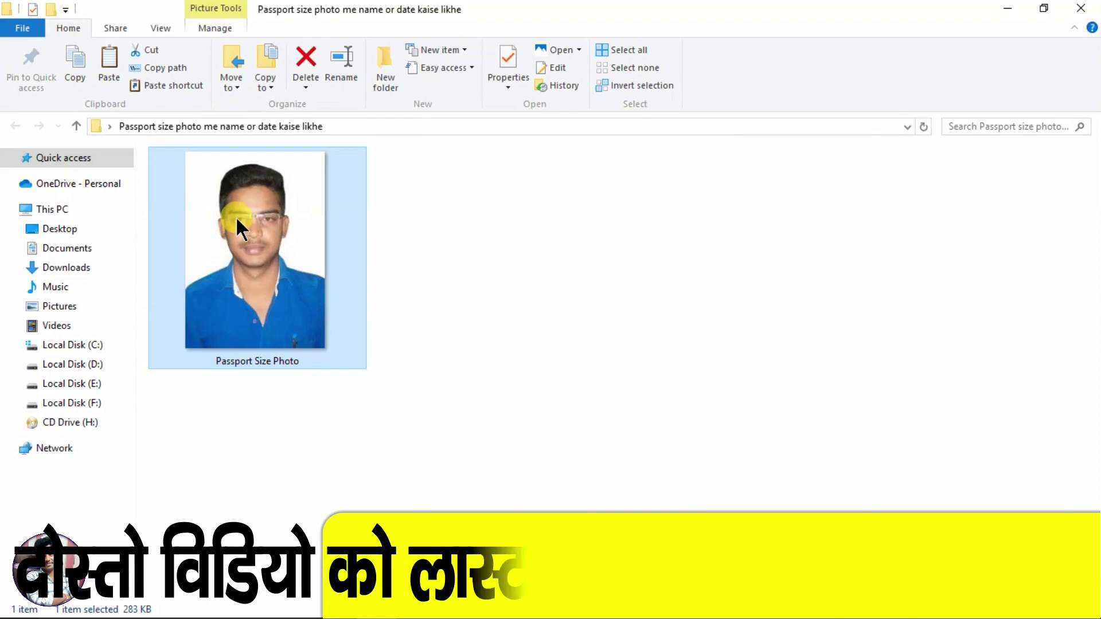
# Step: Drag Passport Size Photo.JPG from the Explorer folder into the Photoshop workspace to open it
pyautogui.moveTo(236, 215); pyautogui.dragTo(456, 444)
pyautogui.moveTo(630, 608); pyautogui.dragTo(625, 327)
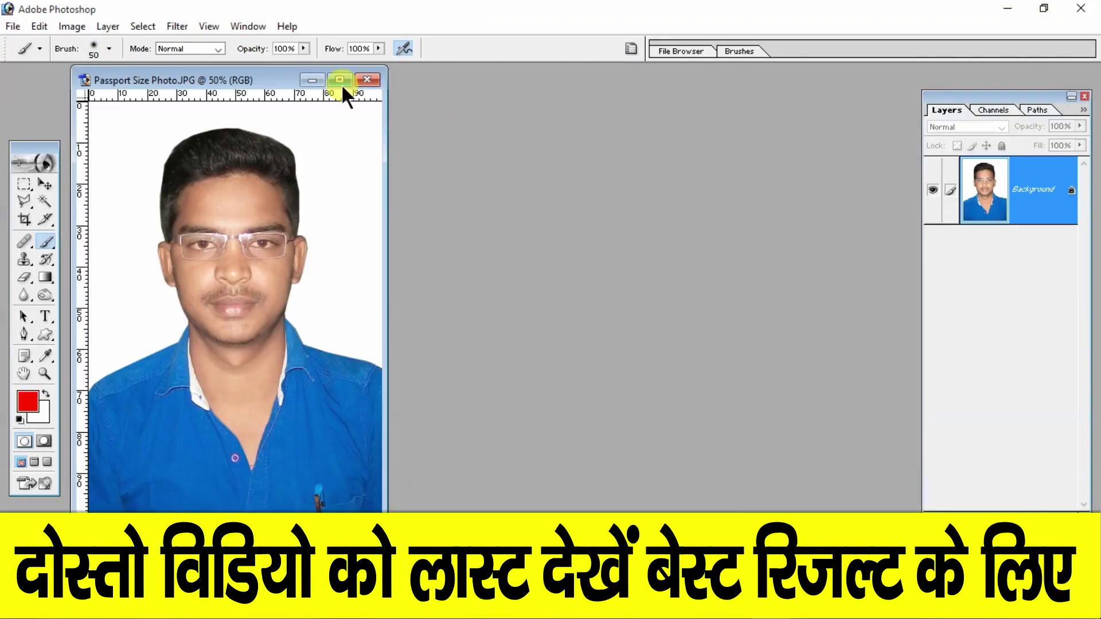
# Step: Maximize the photo's document window, zoom and pan to its lower part, then choose the shape tool
pyautogui.click(340, 79)
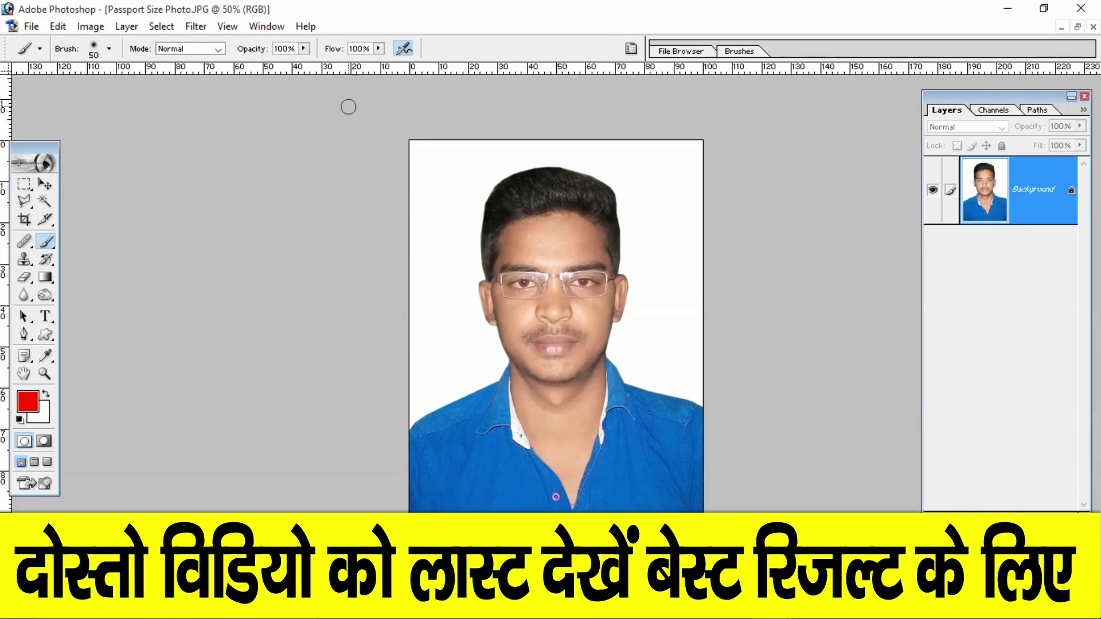
pyautogui.click(44, 184)
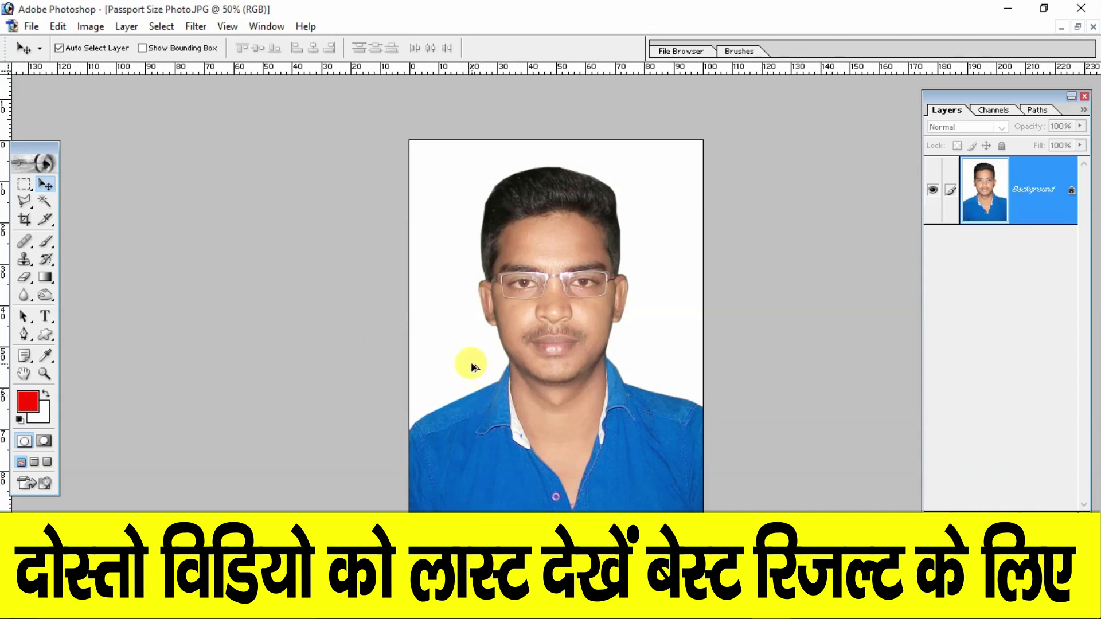
pyautogui.scroll(3, 468, 367)
pyautogui.moveTo(503, 484); pyautogui.dragTo(555, 369)
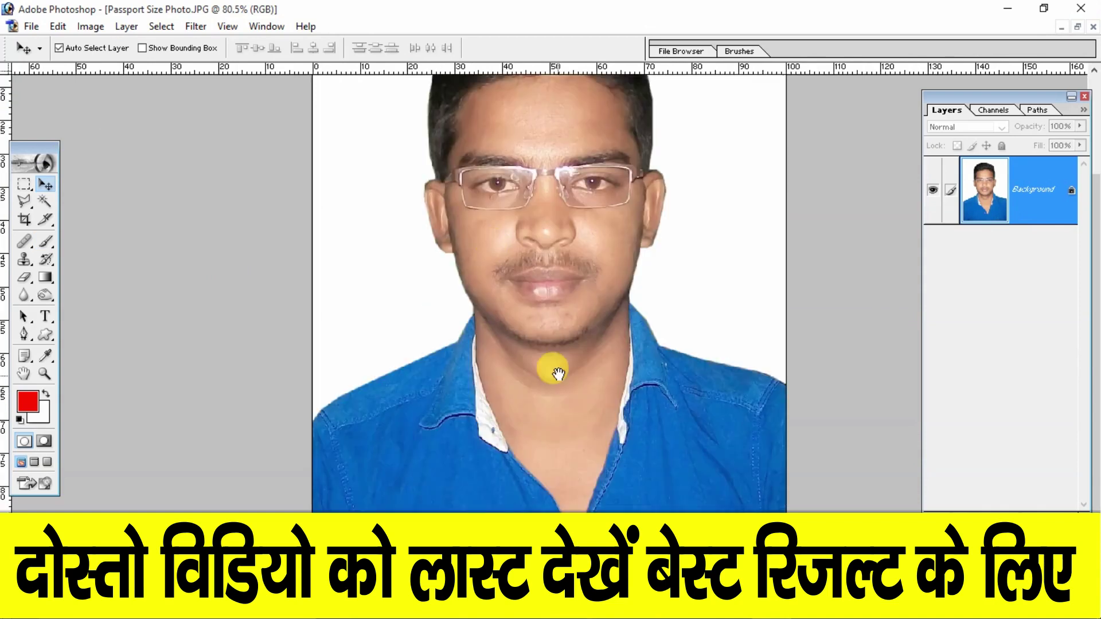
pyautogui.scroll(-3, 554, 372)
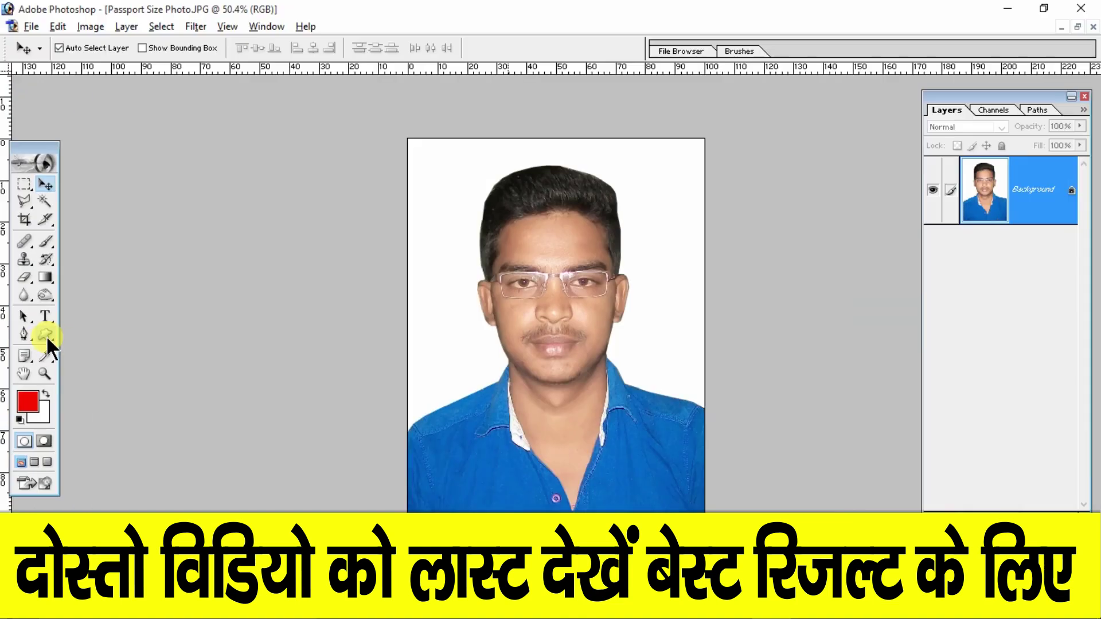
pyautogui.click(46, 335)
pyautogui.click(45, 335)
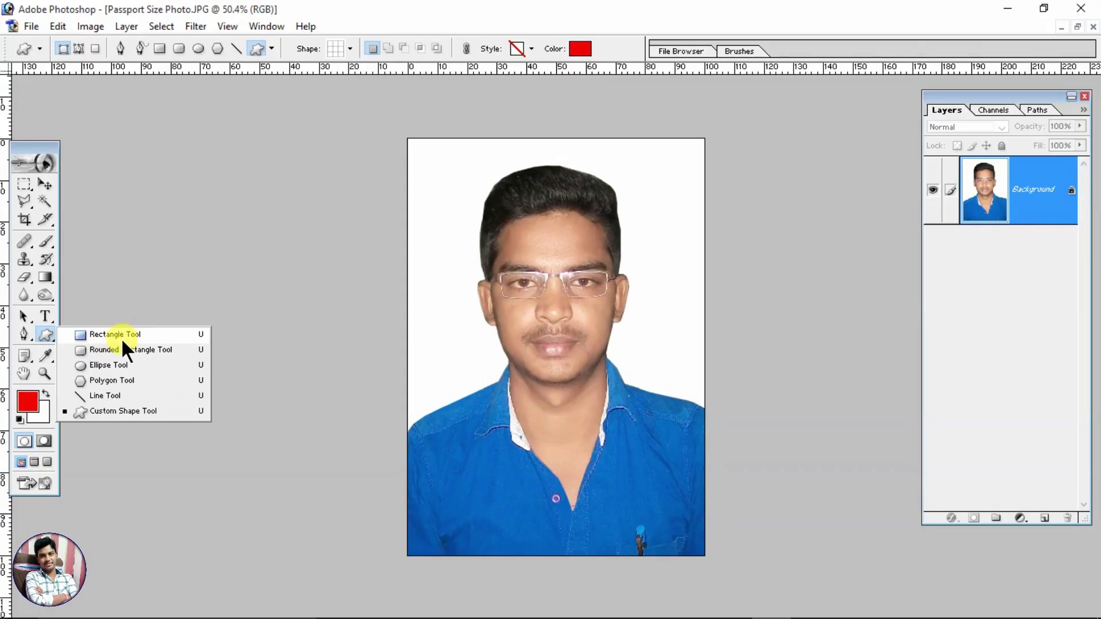
pyautogui.click(126, 340)
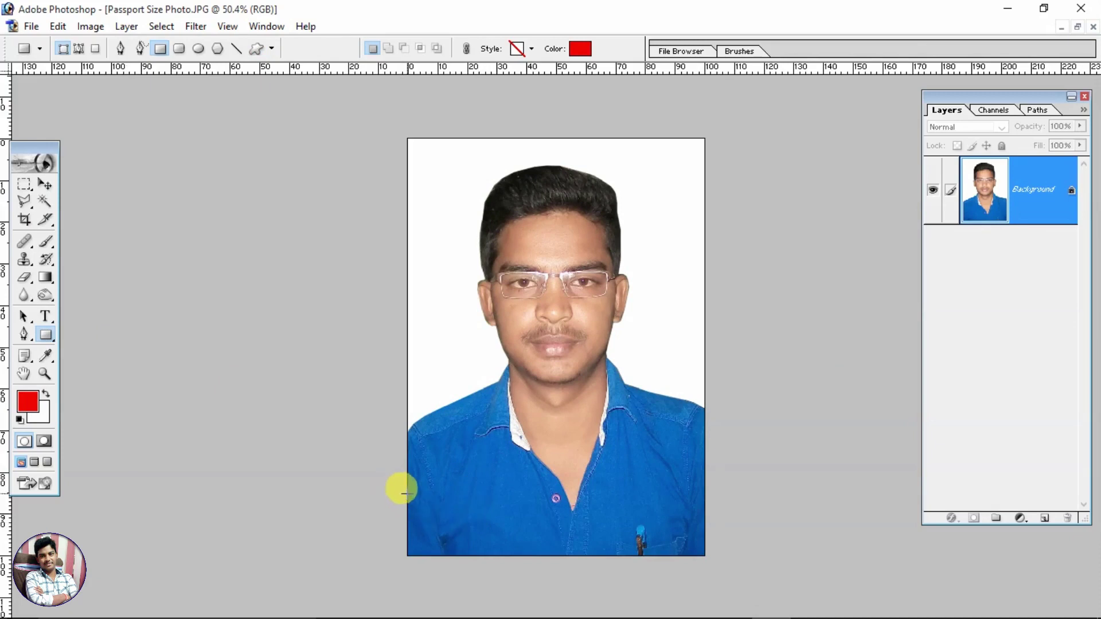
pyautogui.moveTo(408, 493); pyautogui.dragTo(704, 556)
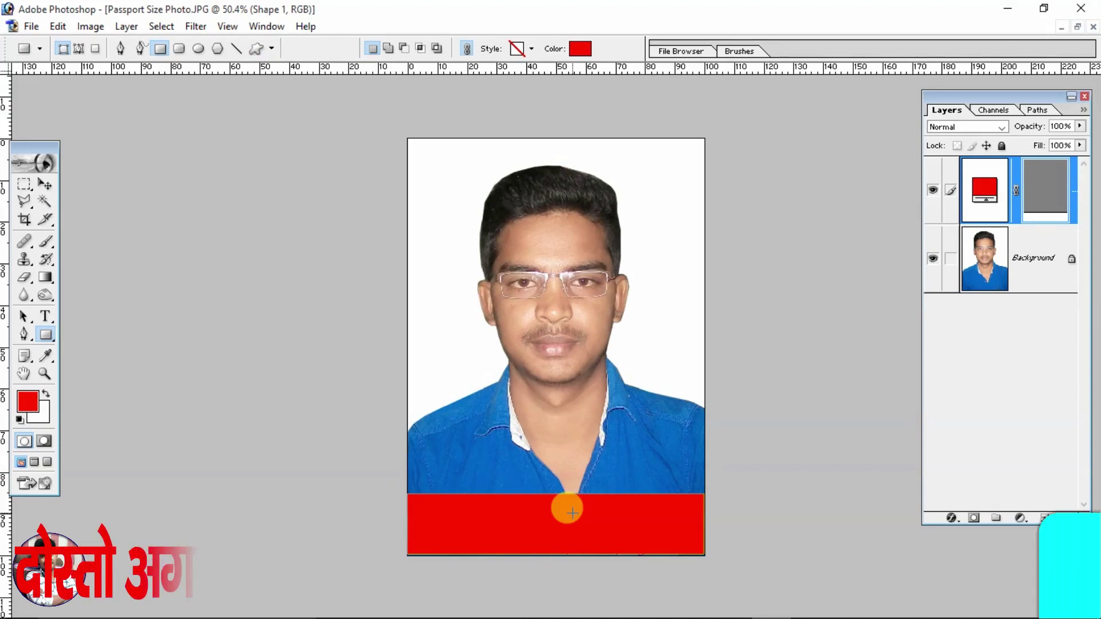
pyautogui.hotkey('ctrl', 'z')
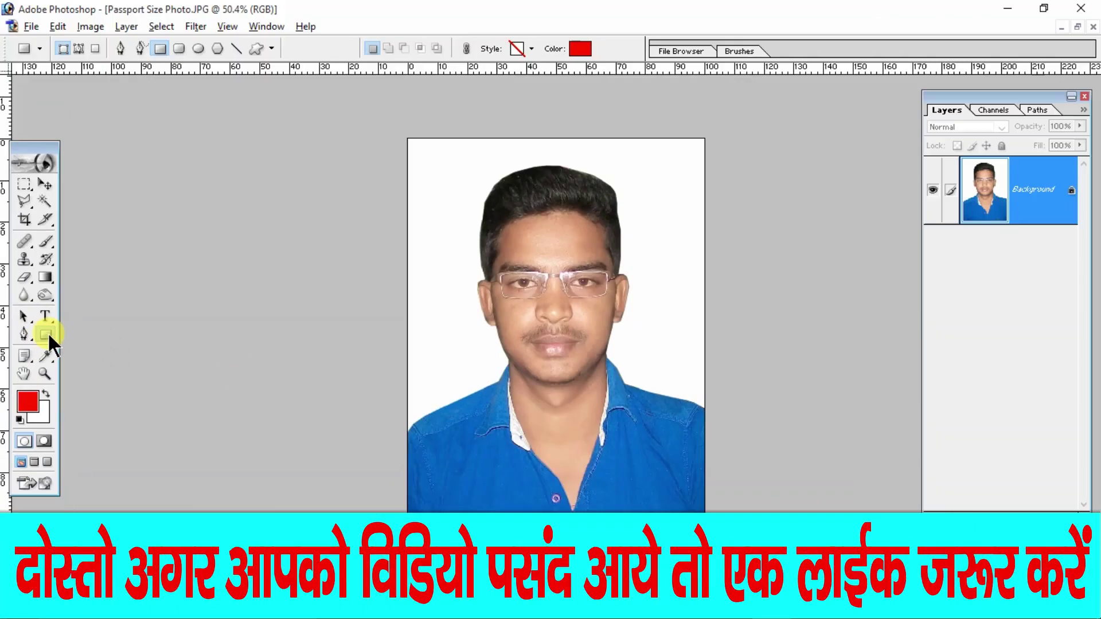
pyautogui.moveTo(48, 337); pyautogui.dragTo(79, 328)
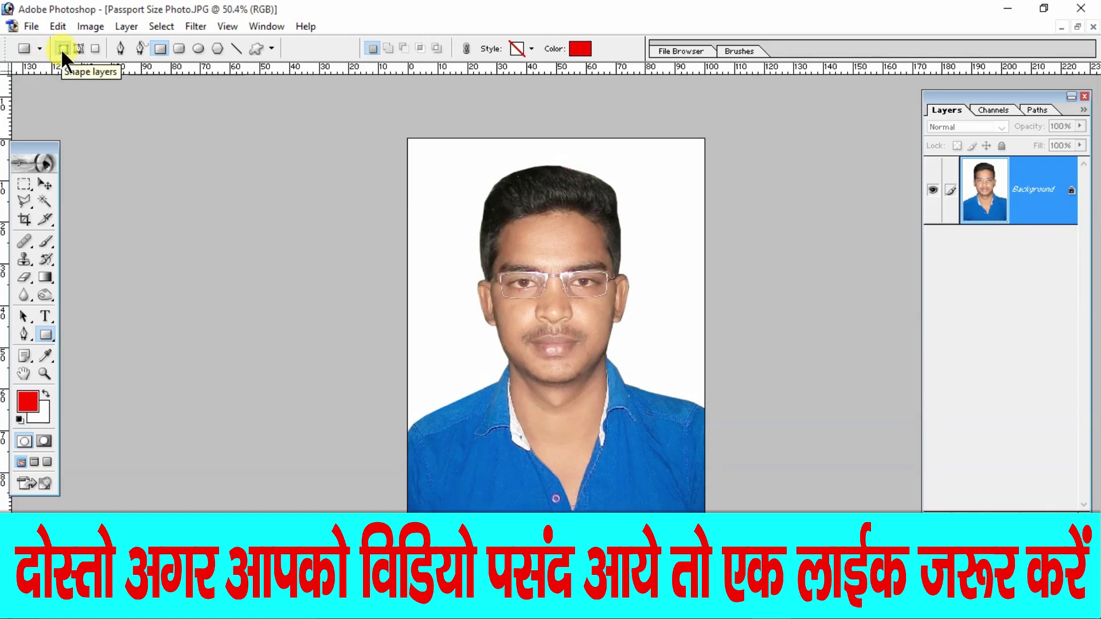
# Step: Draw a white (FFFFFF) rectangle along the photo's bottom edge as a new Shape 1 layer
pyautogui.click(577, 48)
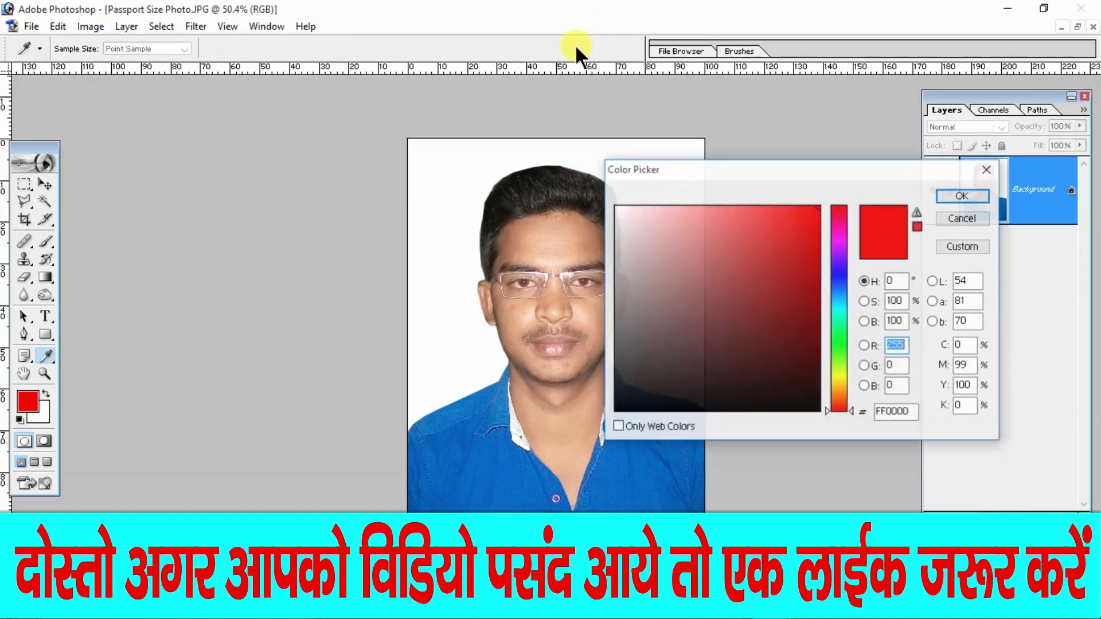
pyautogui.click(654, 266)
pyautogui.click(576, 154)
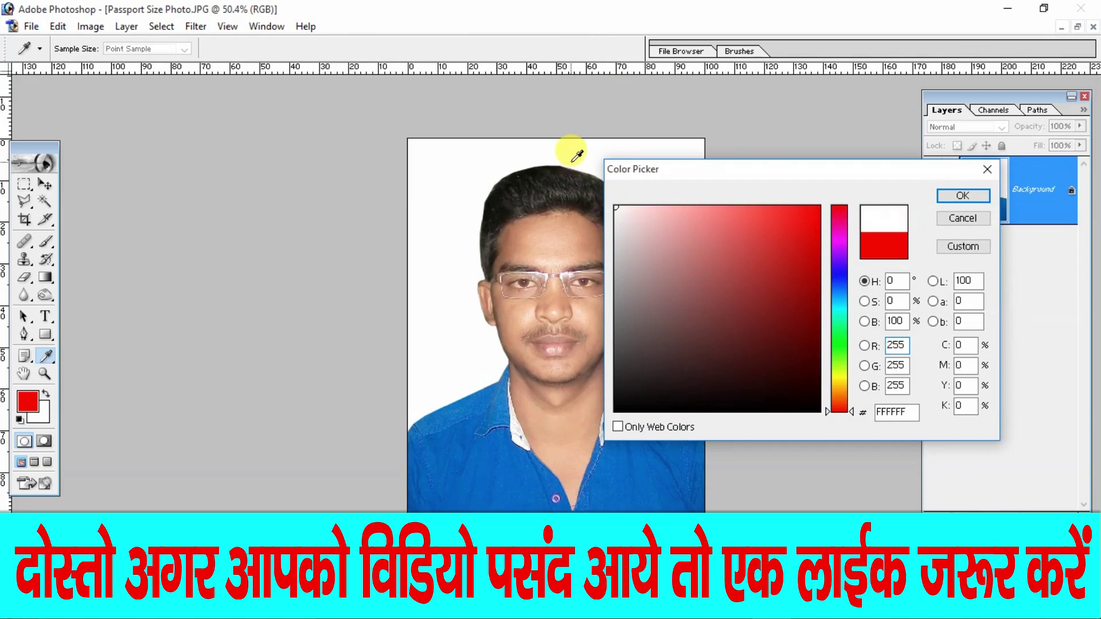
pyautogui.click(976, 193)
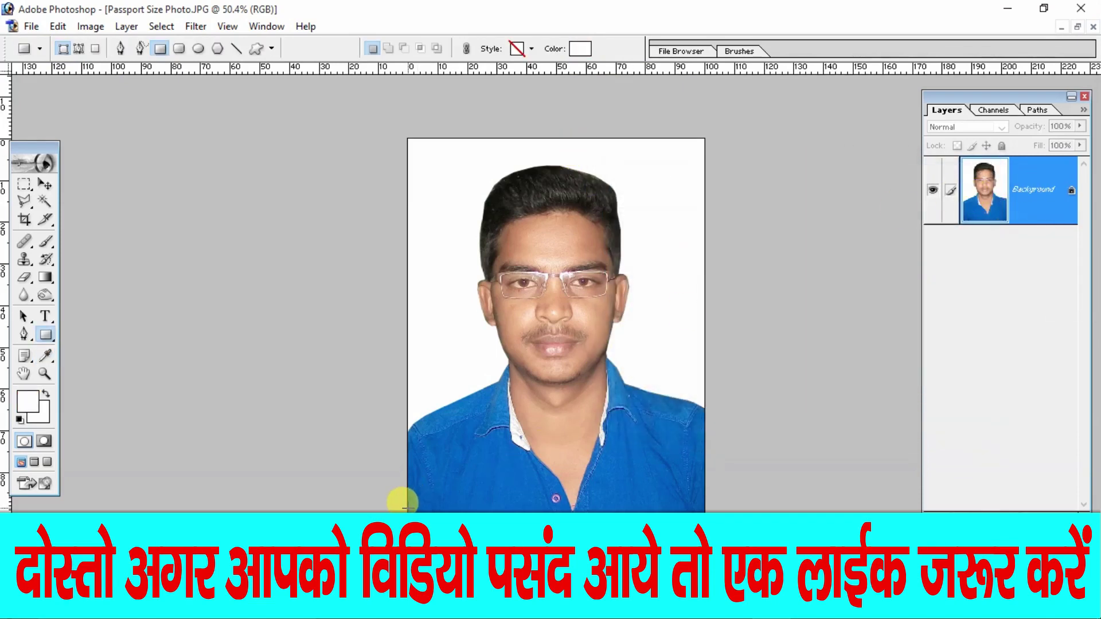
pyautogui.moveTo(668, 513); pyautogui.dragTo(704, 514)
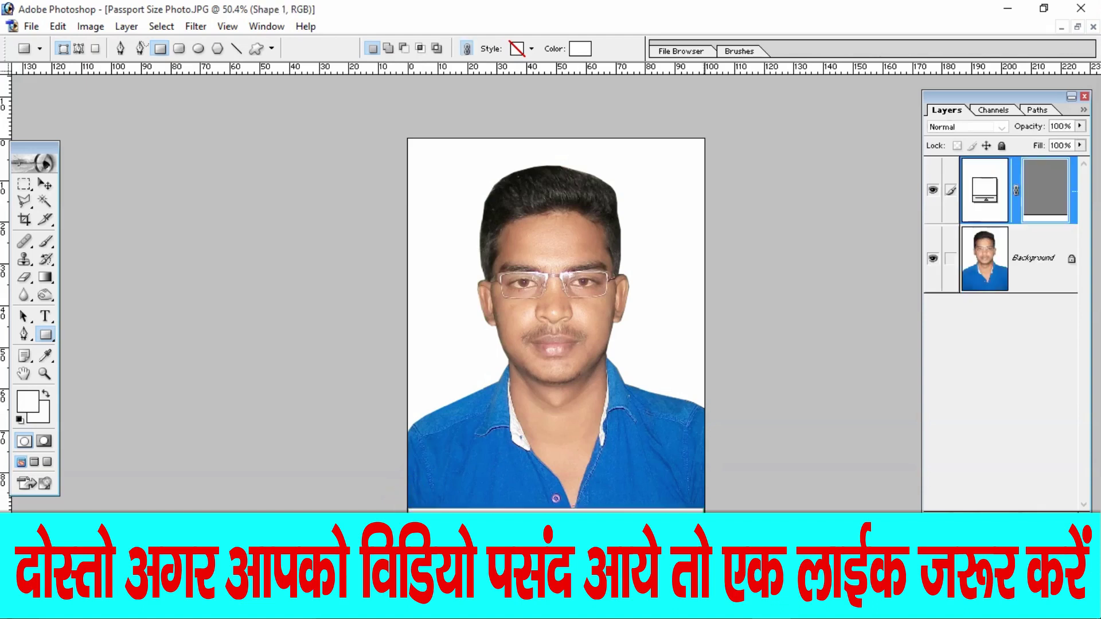
pyautogui.click(38, 183)
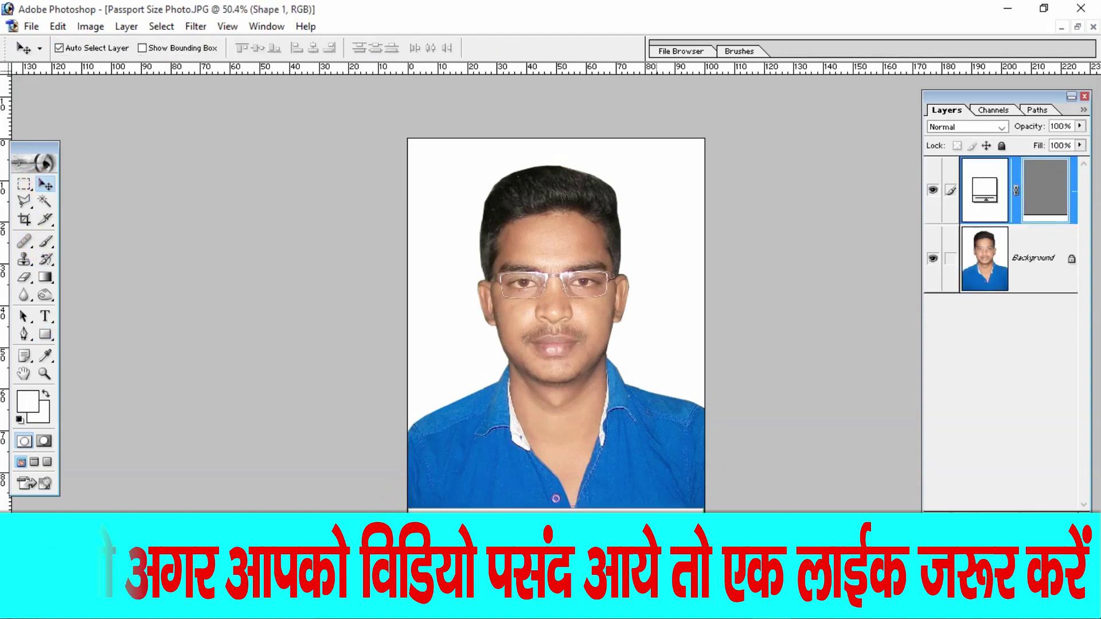
pyautogui.hotkey('ctrl', '+')
# Step: Widen the white strip with Free Transform so it reaches the photo's right edge
pyautogui.moveTo(656, 535); pyautogui.dragTo(597, 197)
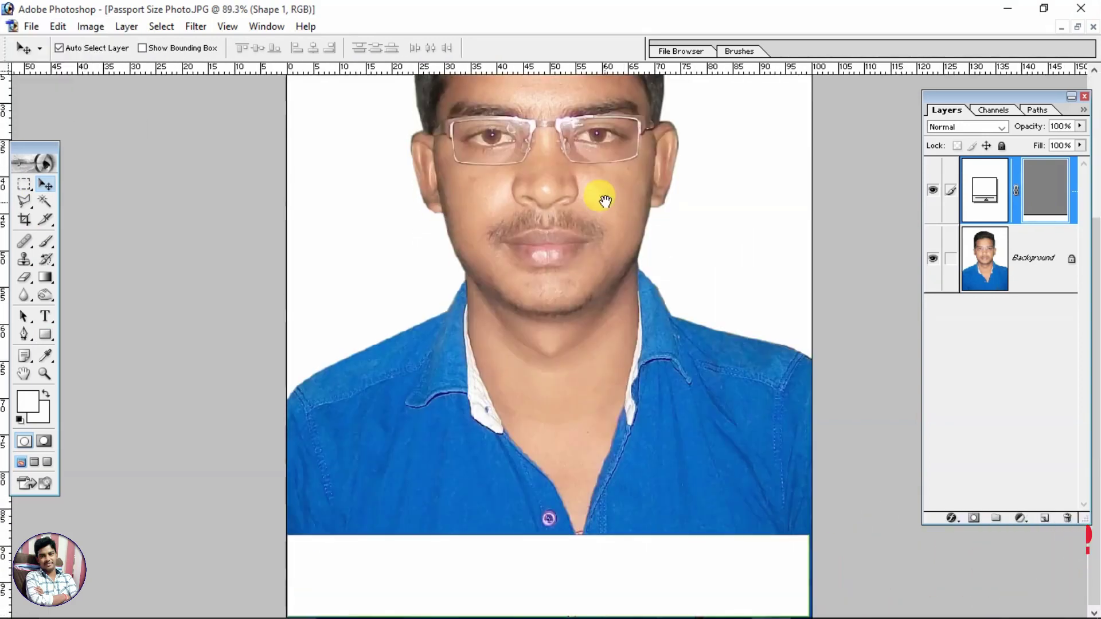
pyautogui.hotkey('alt', 'space')
pyautogui.click(735, 511)
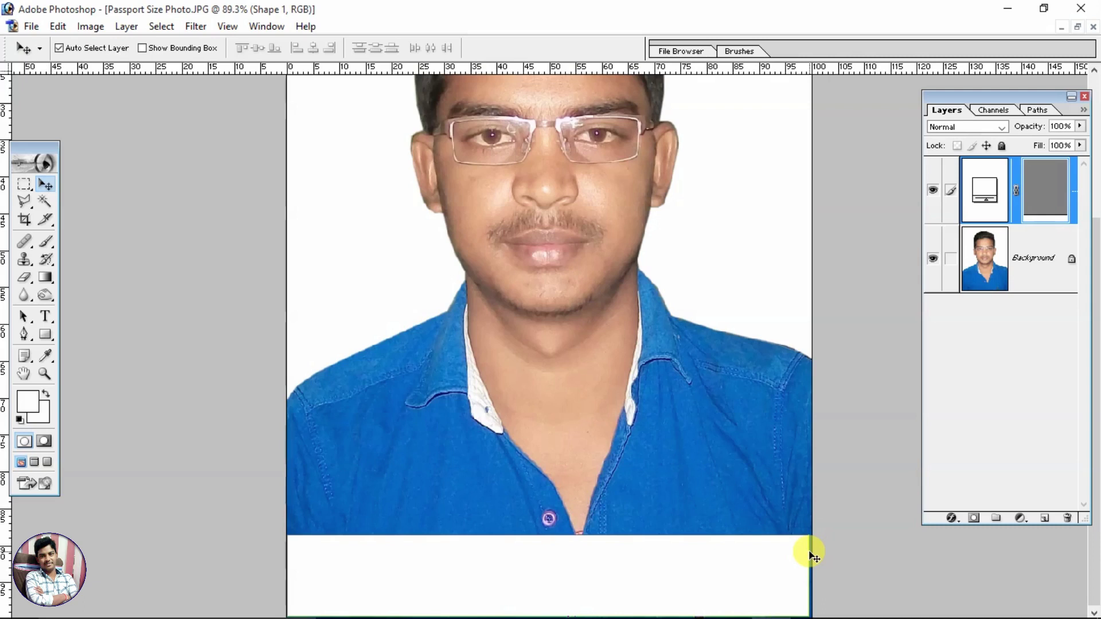
pyautogui.hotkey('ctrl', 't')
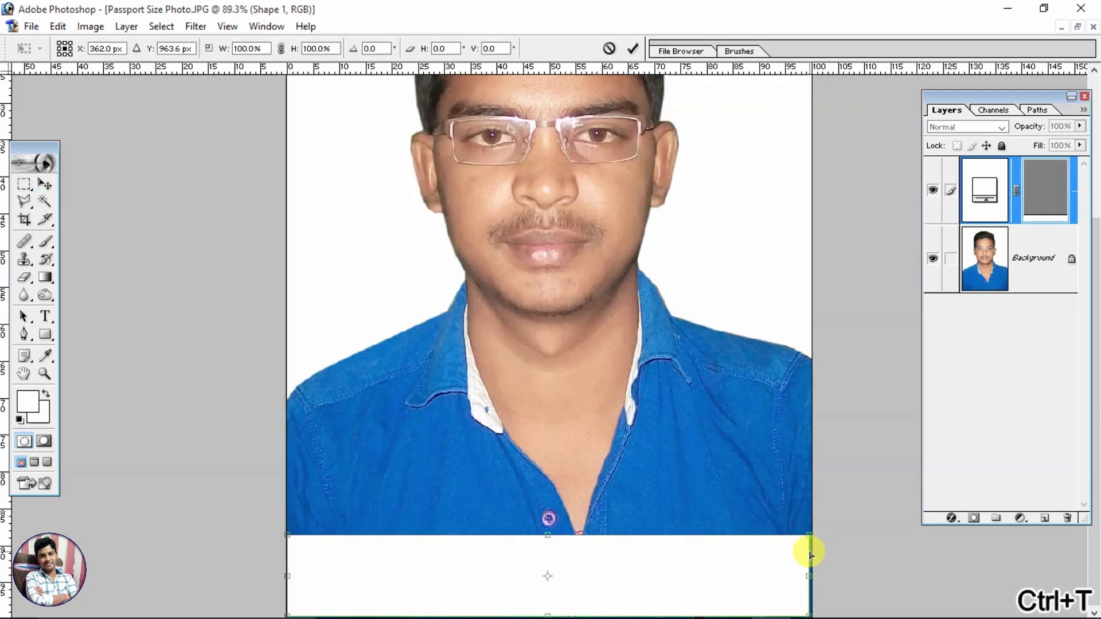
pyautogui.moveTo(807, 567); pyautogui.dragTo(816, 567)
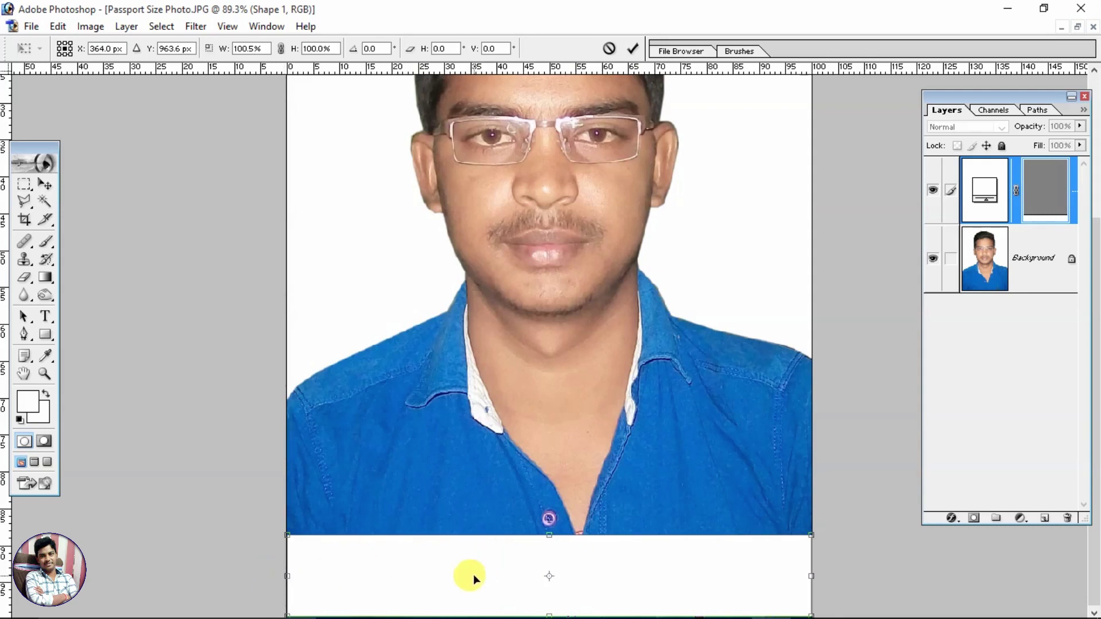
pyautogui.press('Return')
# Step: Nudge the strip down over the blue line and stretch it upward to 122.6% height
pyautogui.scroll(3, 472, 576)
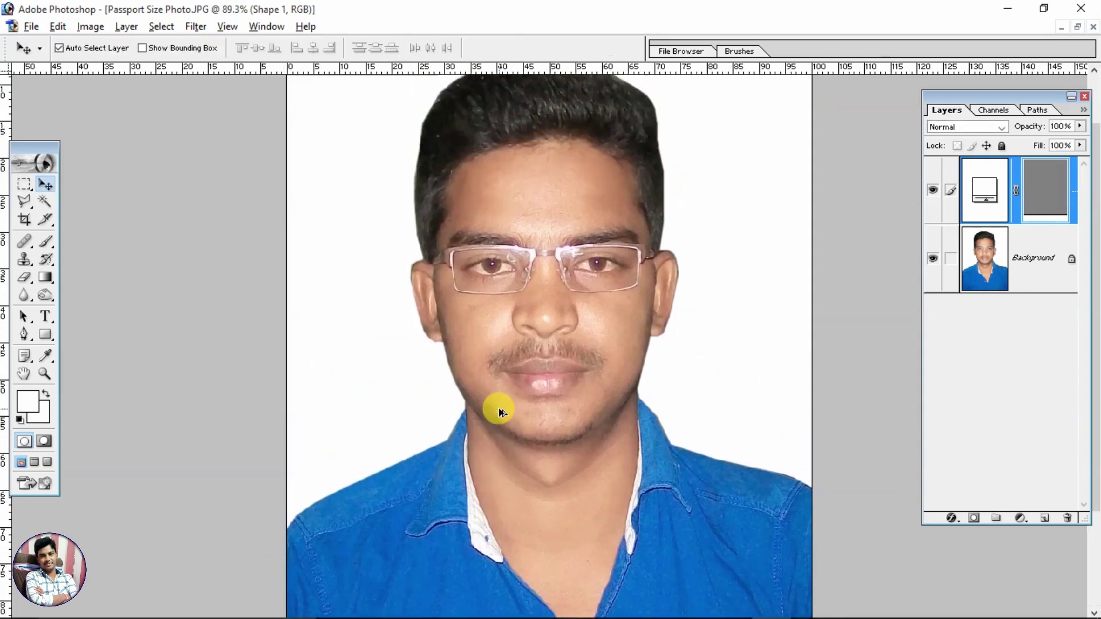
pyautogui.hotkey('ctrl', '0')
pyautogui.press('Down')
pyautogui.press('Down')
pyautogui.press('Down')
pyautogui.press('Down')
pyautogui.press('Down')
pyautogui.press('Down')
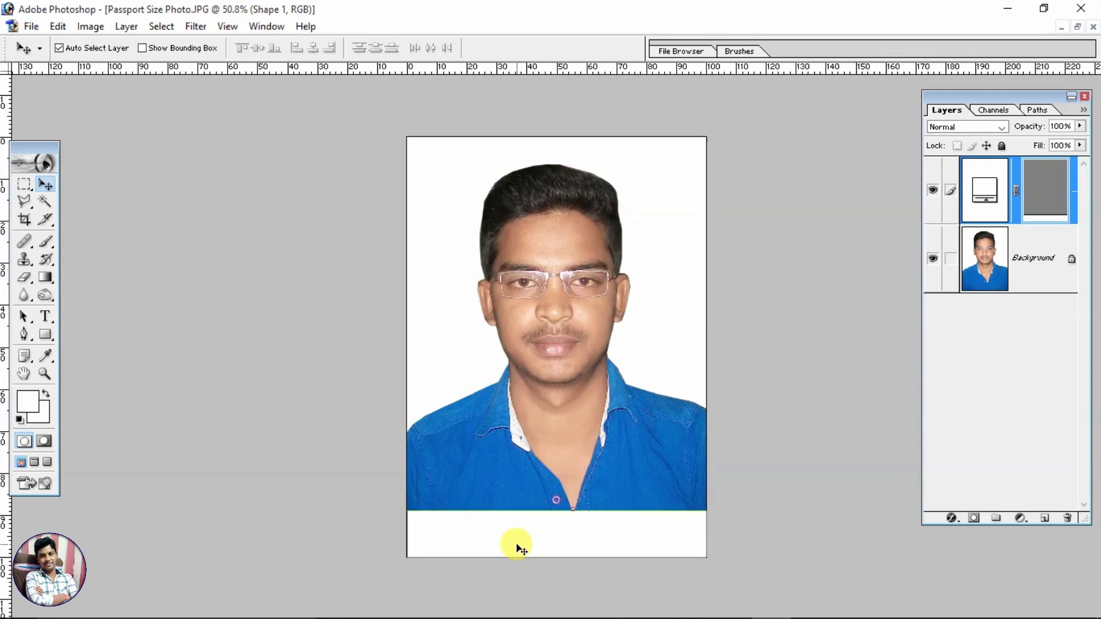
pyautogui.hotkey('ctrl', 't')
pyautogui.moveTo(510, 511); pyautogui.dragTo(501, 500)
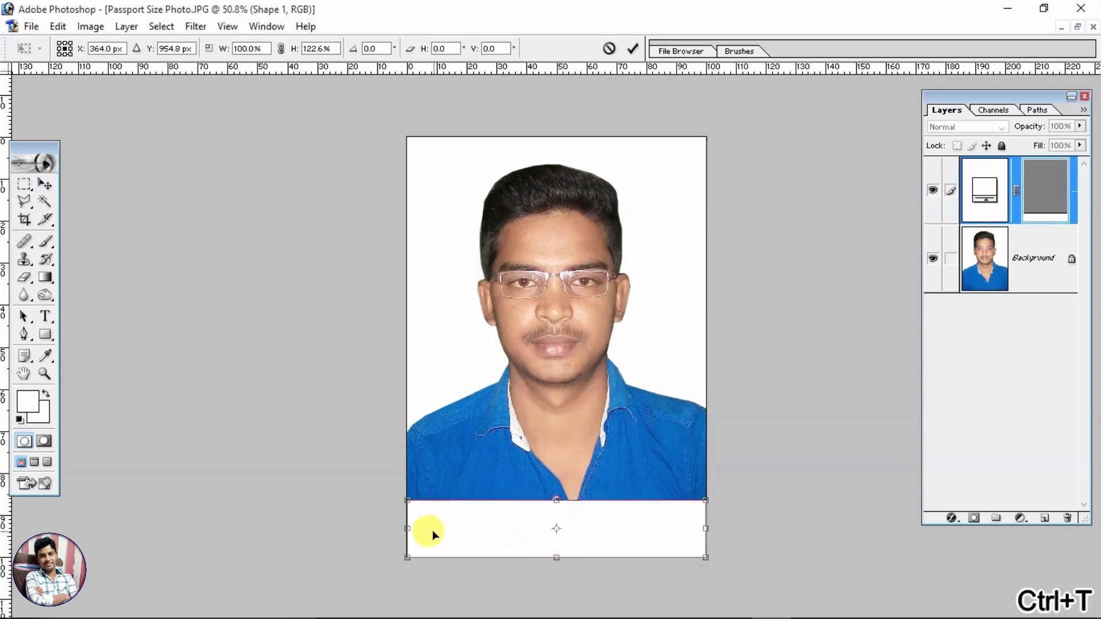
pyautogui.press('Return')
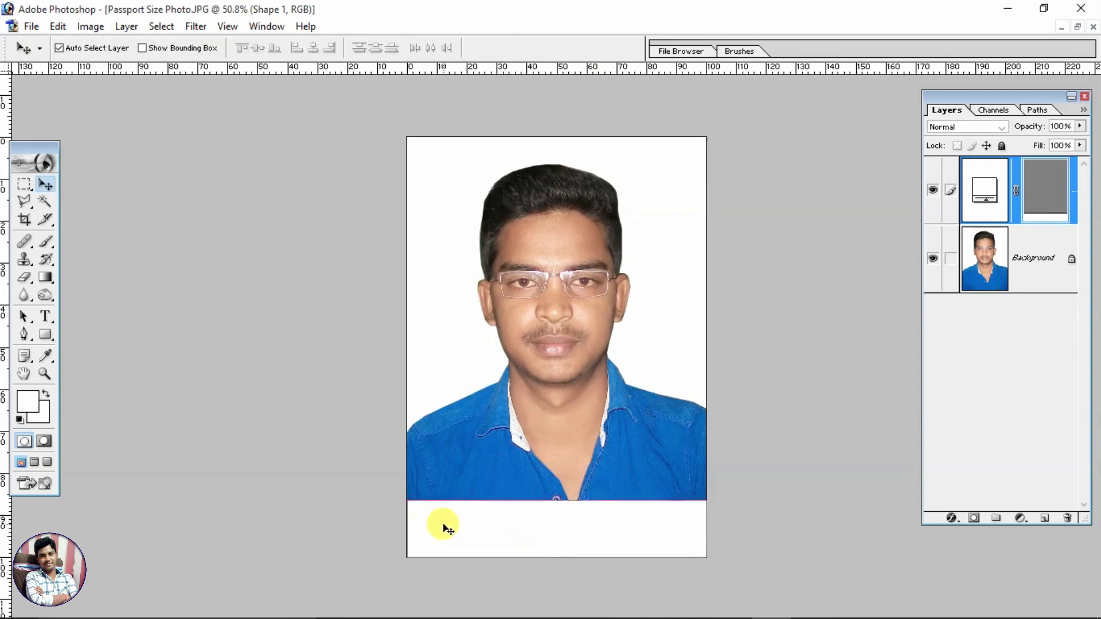
pyautogui.click(491, 457)
pyautogui.hotkey('ctrl', '0')
pyautogui.hotkey('ctrl', '-')
pyautogui.hotkey('ctrl', '-')
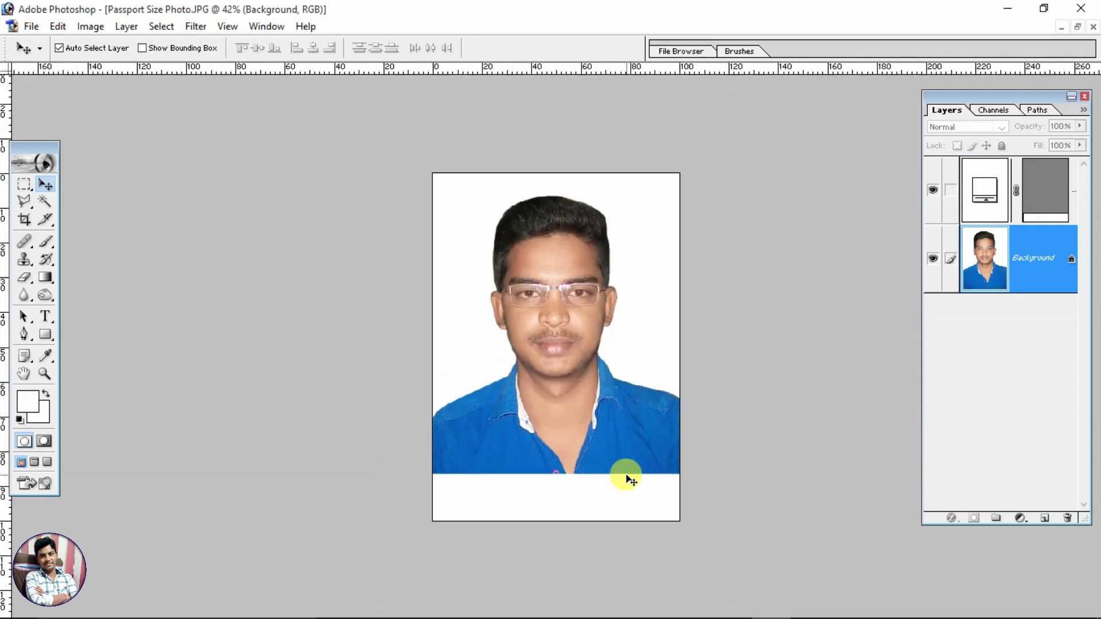
pyautogui.hotkey('ctrl', '+')
pyautogui.hotkey('ctrl', '+')
# Step: Type large white text 'lf' (shown as fghf) in the strip and drag it up over the shirt
pyautogui.scroll(-1, 560, 283)
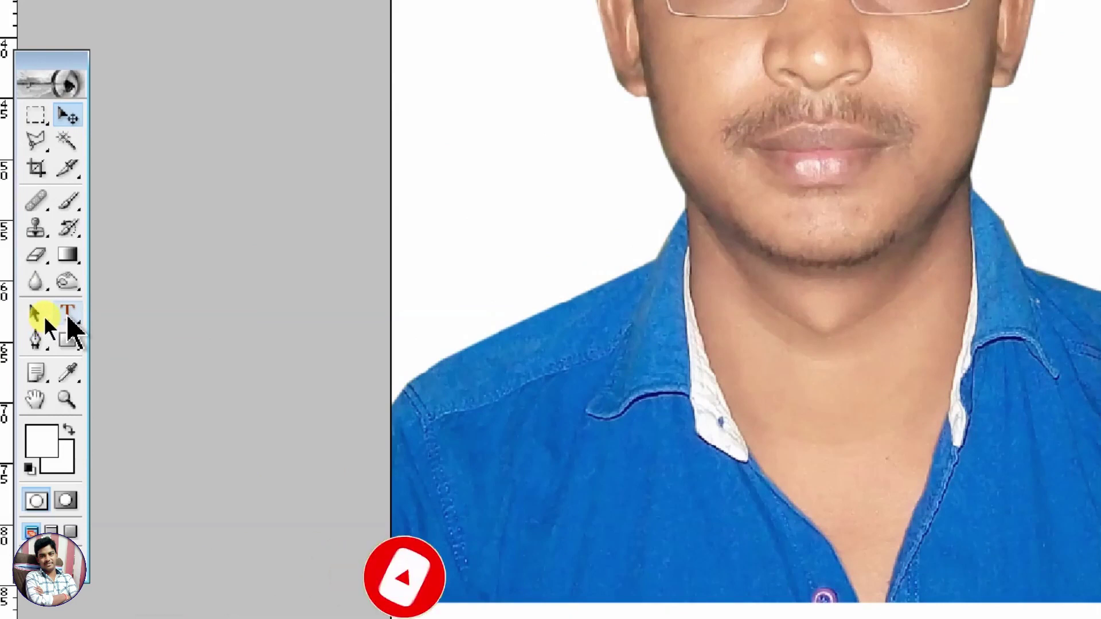
pyautogui.click(68, 314)
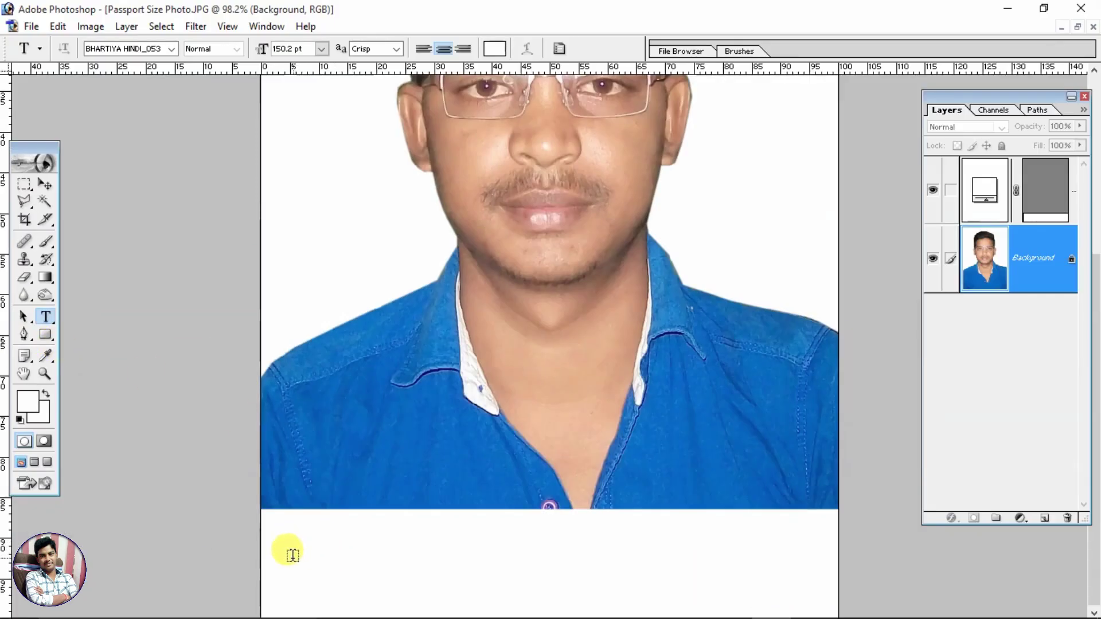
pyautogui.click(302, 549)
pyautogui.write('lf')
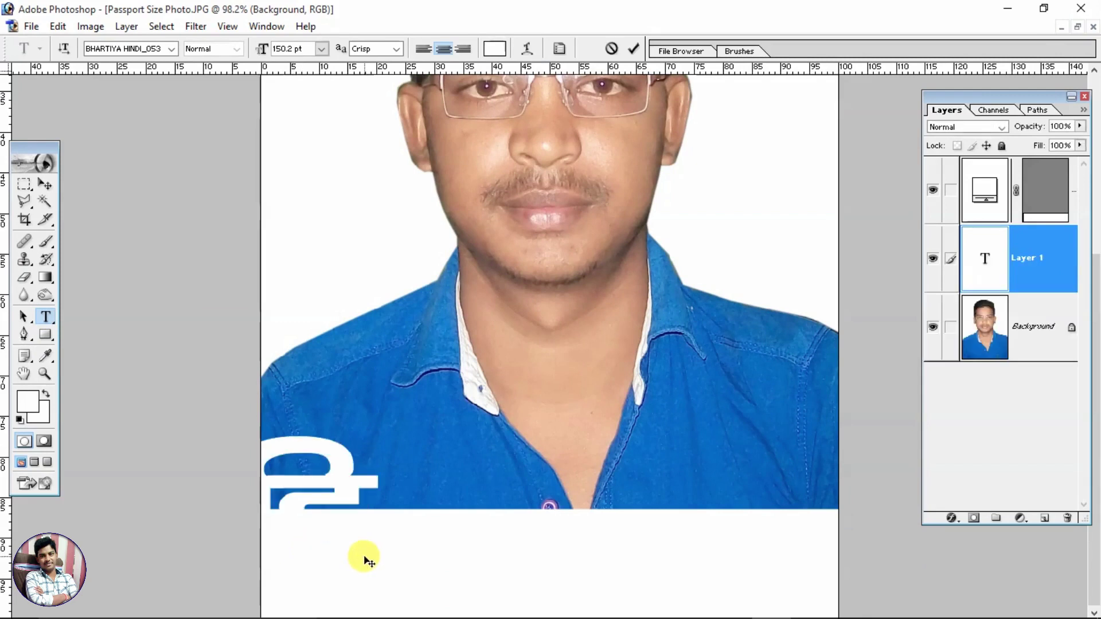
pyautogui.hotkey('ctrl', 'a')
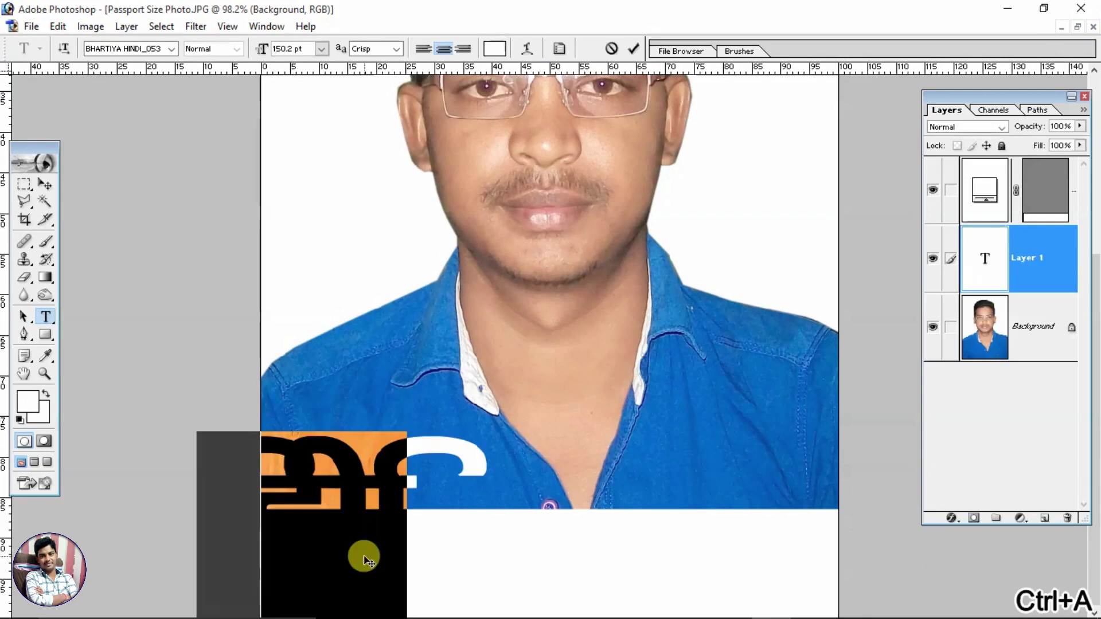
pyautogui.click(45, 184)
pyautogui.moveTo(393, 482); pyautogui.dragTo(505, 485)
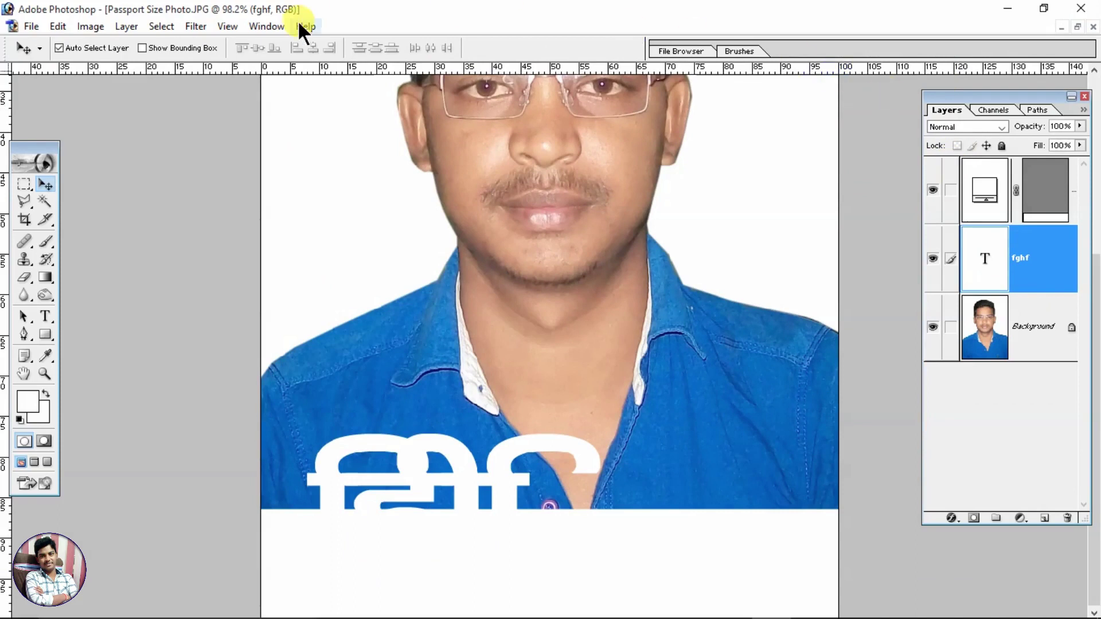
# Step: Drag the fghf text layer above the white strip's shape layer and nudge the text slightly
pyautogui.click(266, 25)
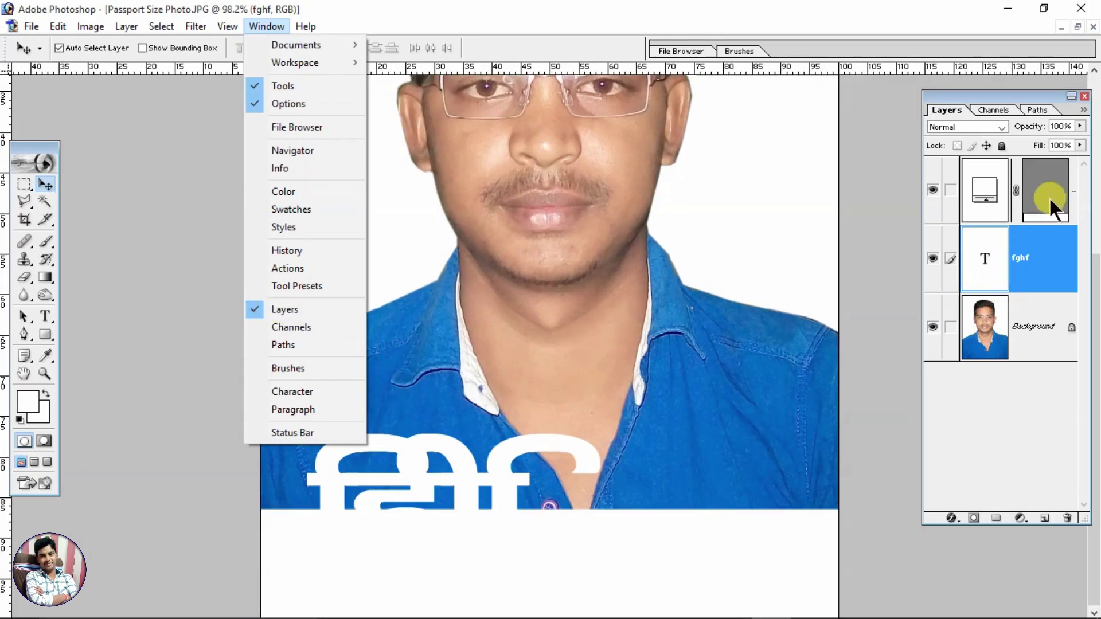
pyautogui.click(1030, 417)
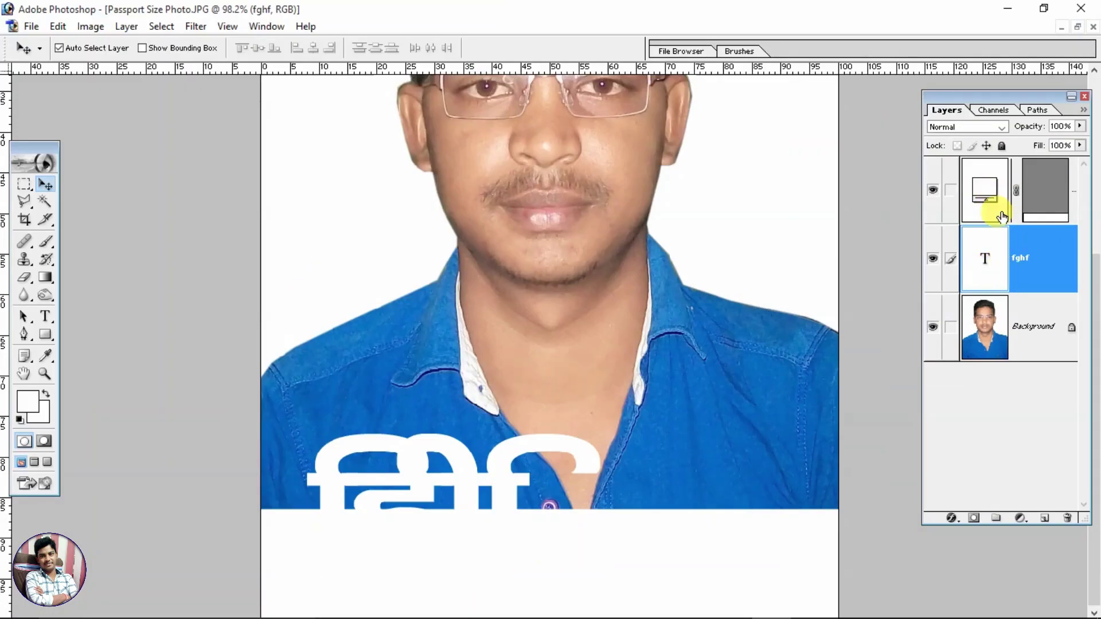
pyautogui.click(931, 191)
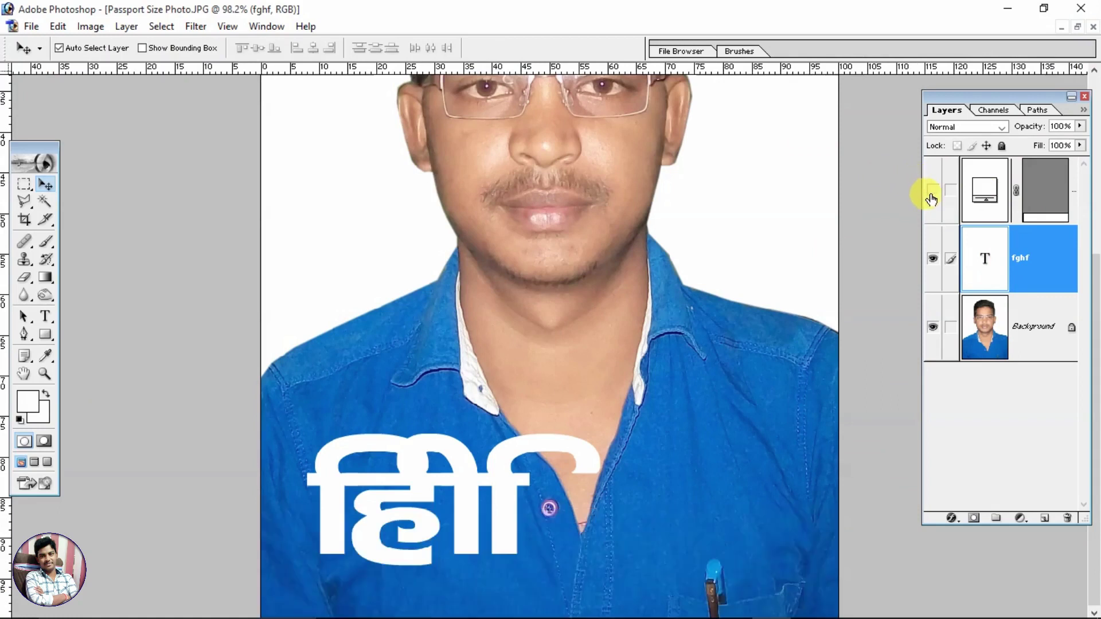
pyautogui.click(932, 191)
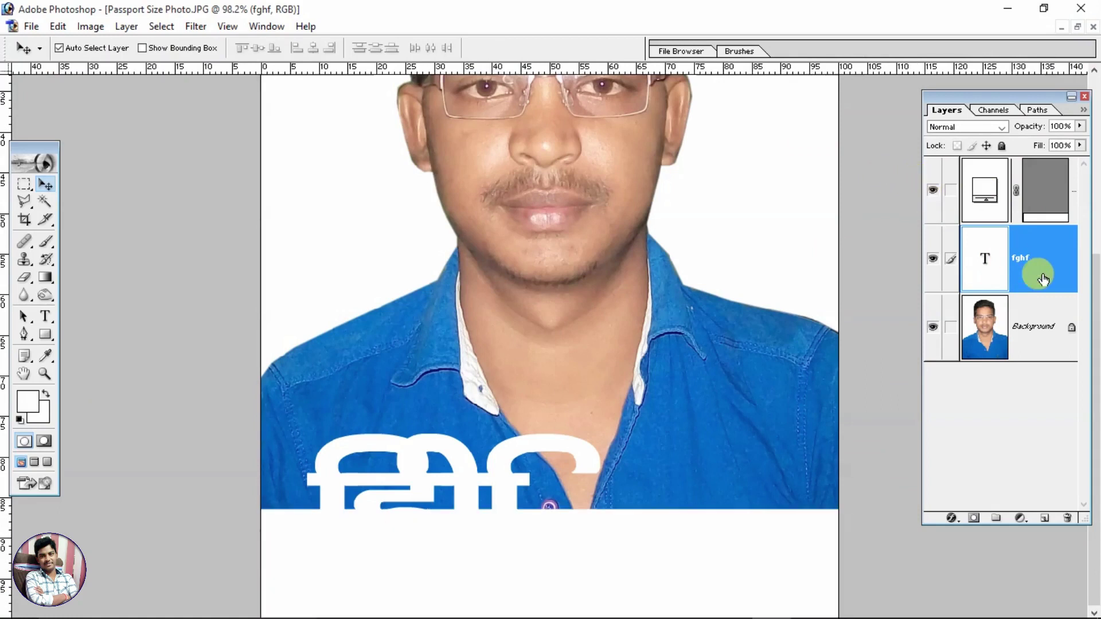
pyautogui.moveTo(1043, 275); pyautogui.dragTo(1026, 186)
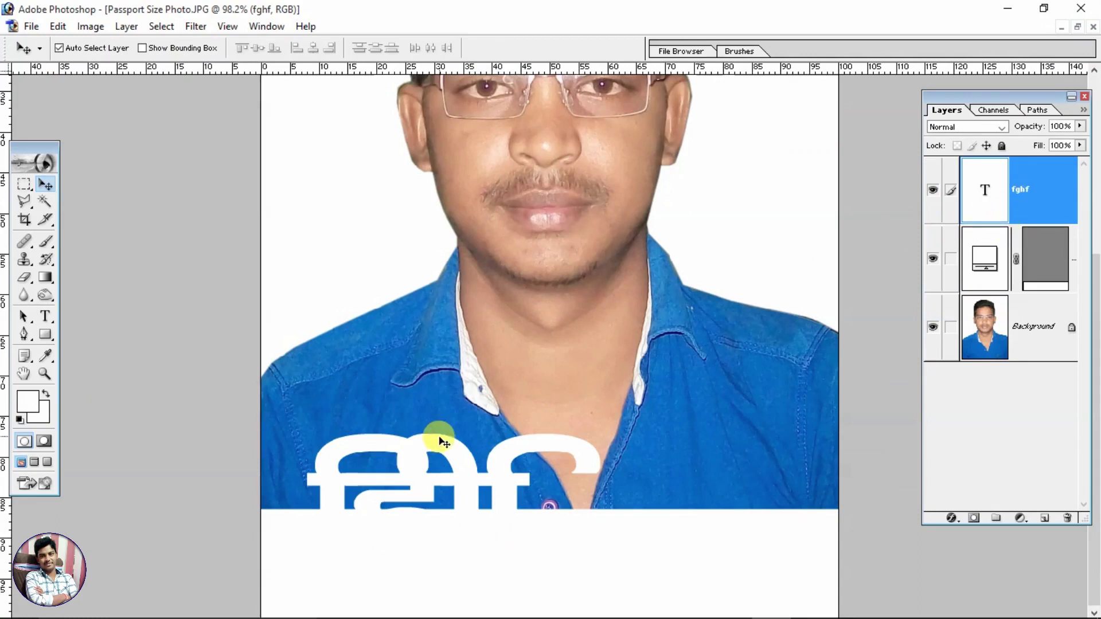
pyautogui.moveTo(499, 481)
pyautogui.mouseDown()
pyautogui.moveTo(508, 462)
pyautogui.moveTo(503, 484)
pyautogui.mouseUp()
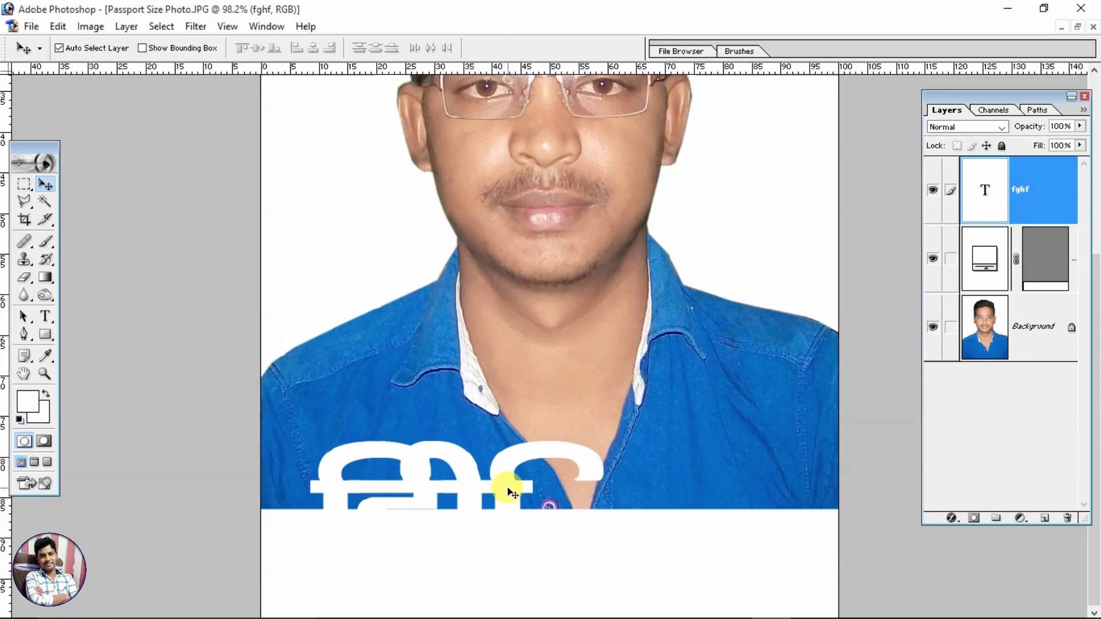
# Step: Apply a black (000000) Color Overlay layer style to the fghf text layer
pyautogui.click(125, 26)
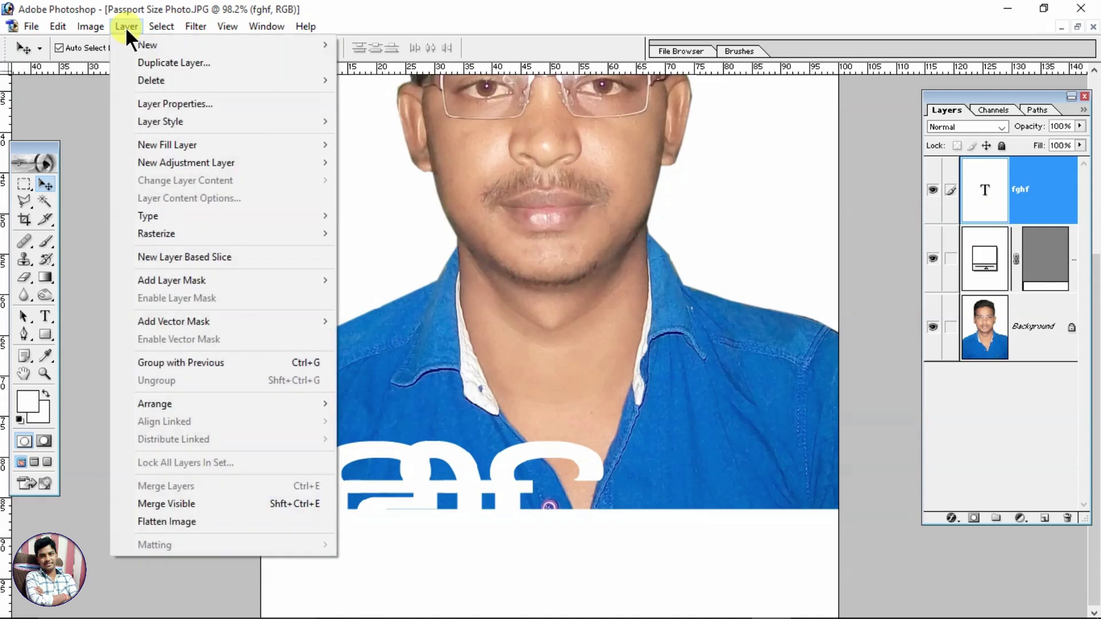
pyautogui.moveTo(147, 122)
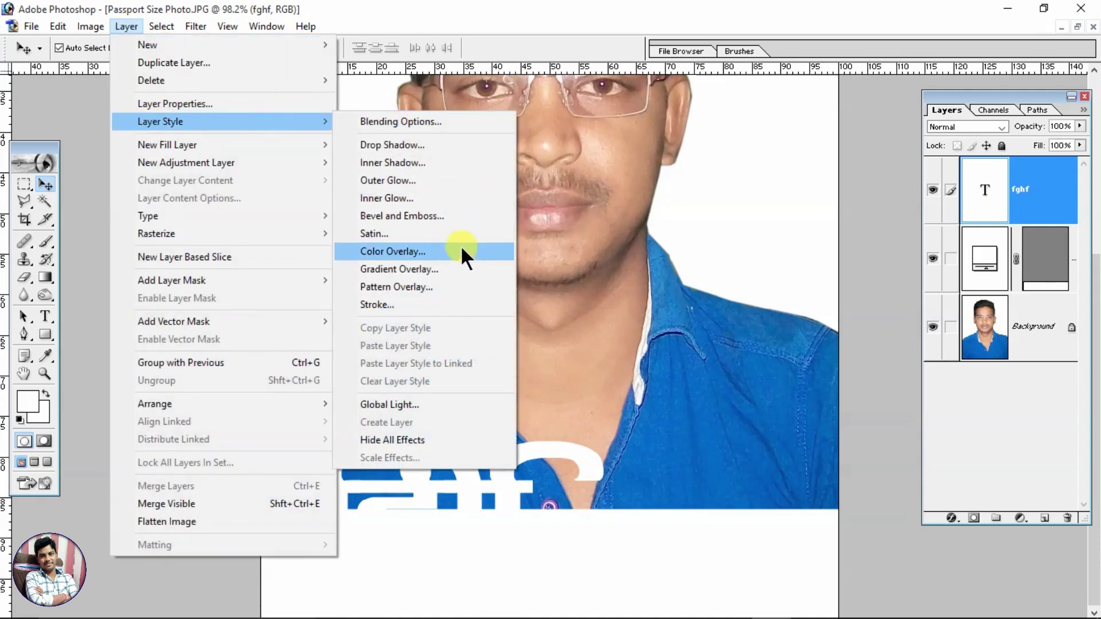
pyautogui.click(407, 250)
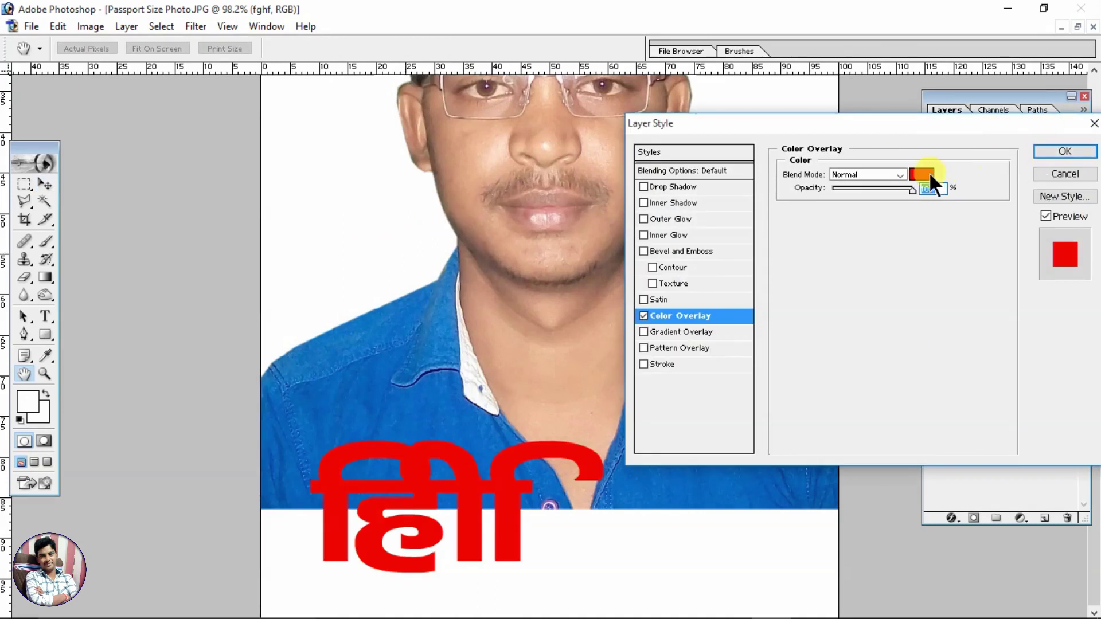
pyautogui.click(931, 174)
pyautogui.click(840, 275)
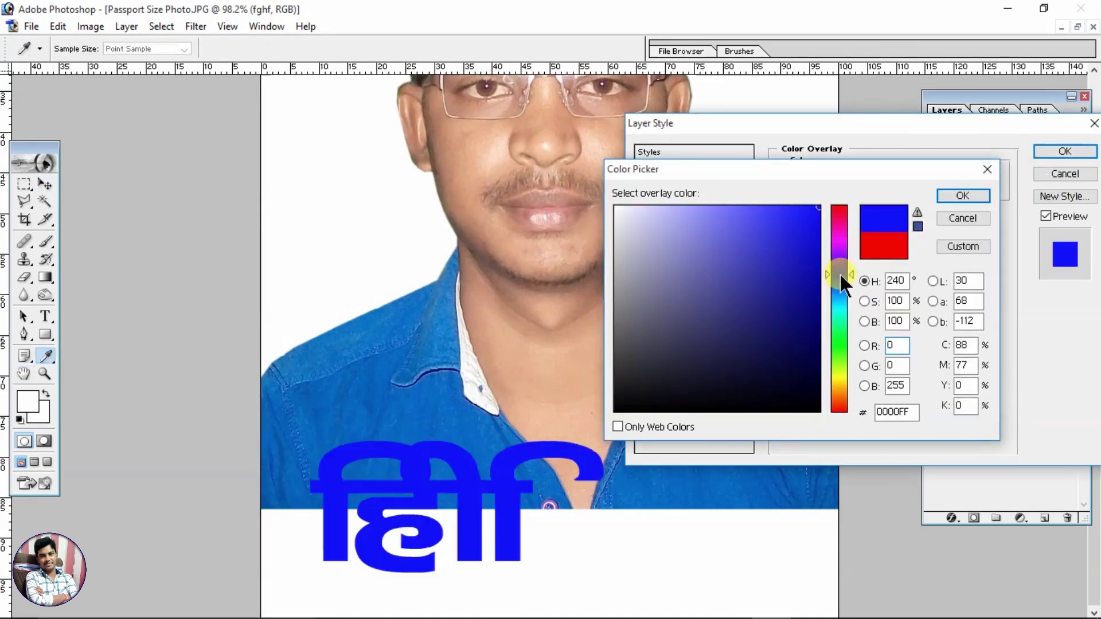
pyautogui.moveTo(708, 353); pyautogui.dragTo(728, 411)
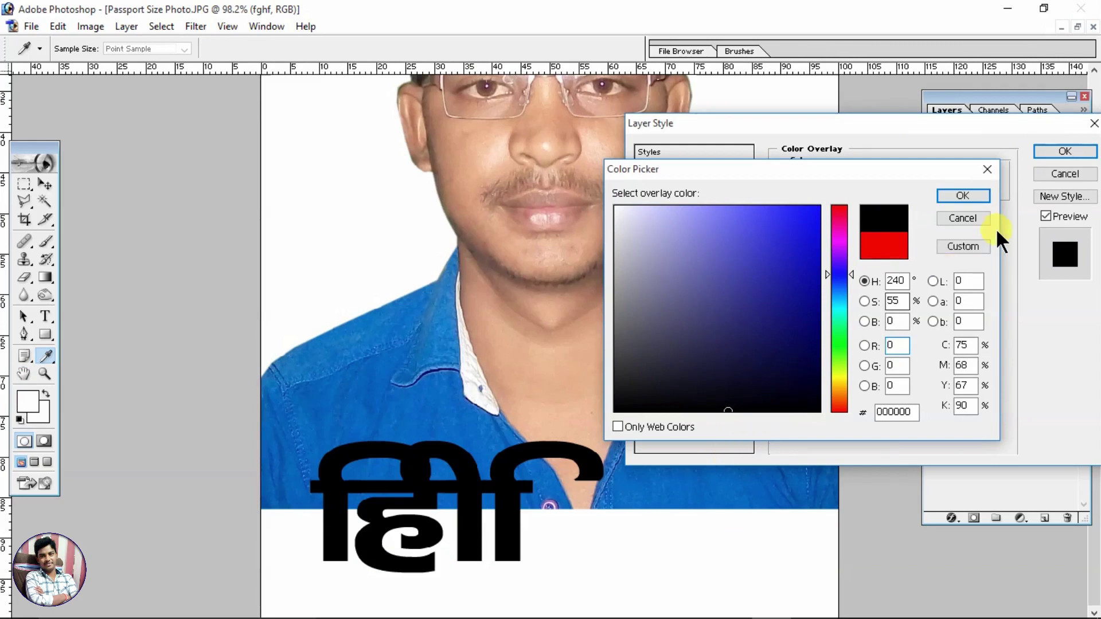
pyautogui.click(962, 196)
pyautogui.click(1065, 150)
# Step: Move the black text down onto the white strip and set its font to Arial Bold
pyautogui.press('v')
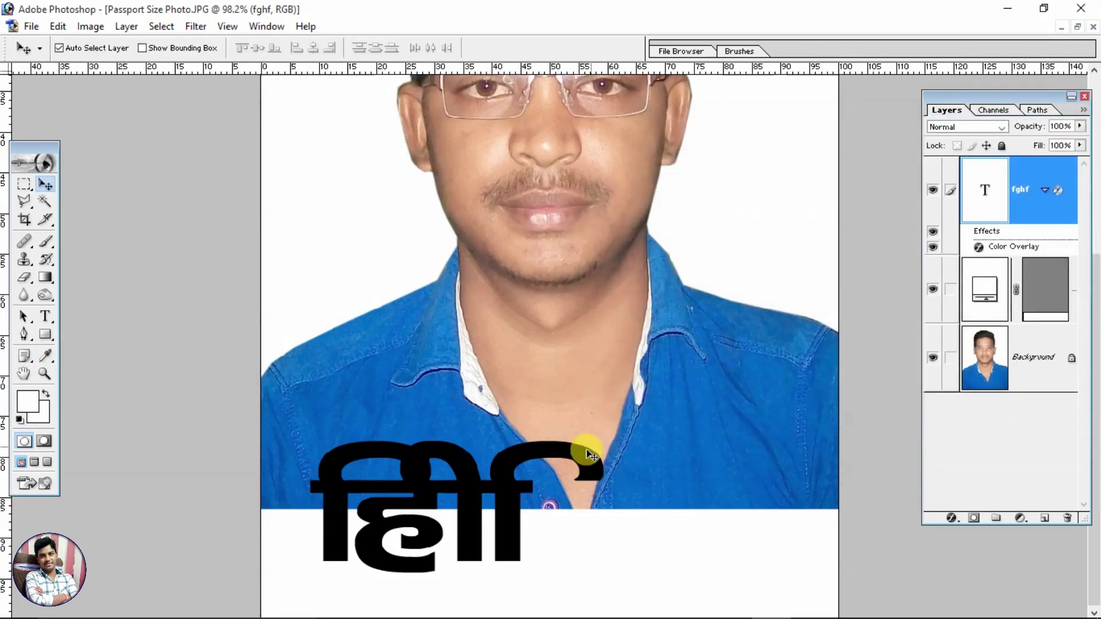
pyautogui.moveTo(504, 499); pyautogui.dragTo(521, 547)
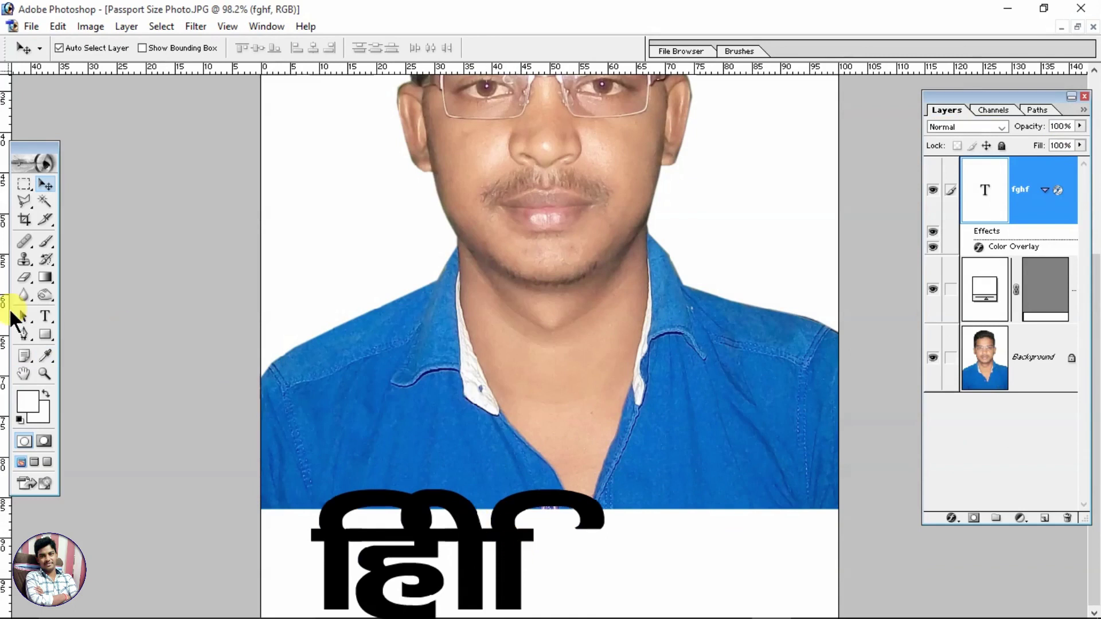
pyautogui.click(43, 315)
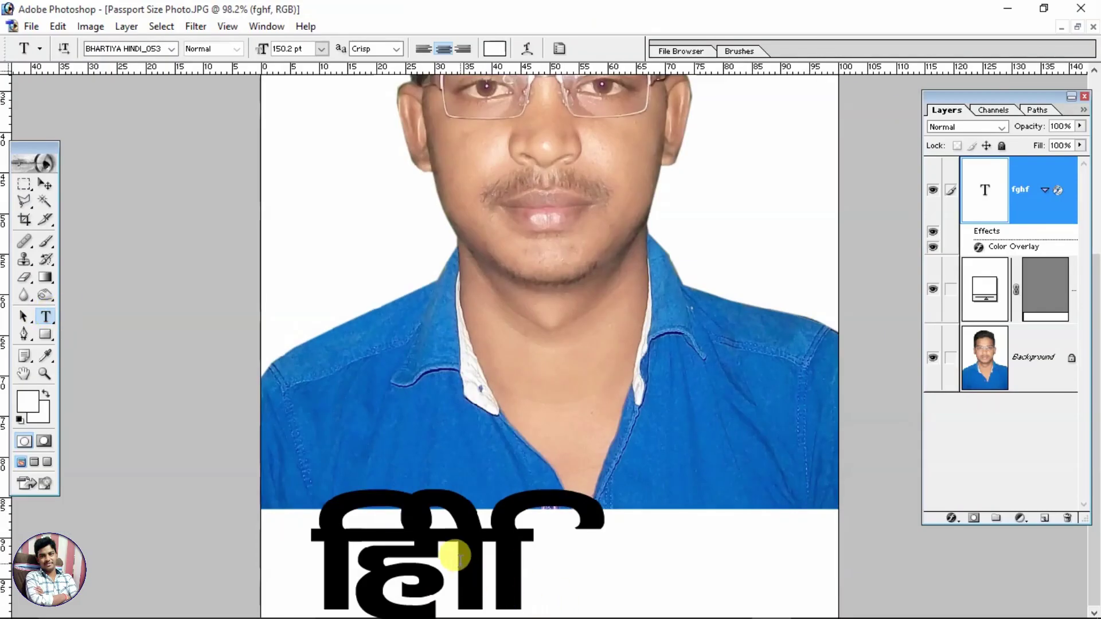
pyautogui.doubleClick(459, 559)
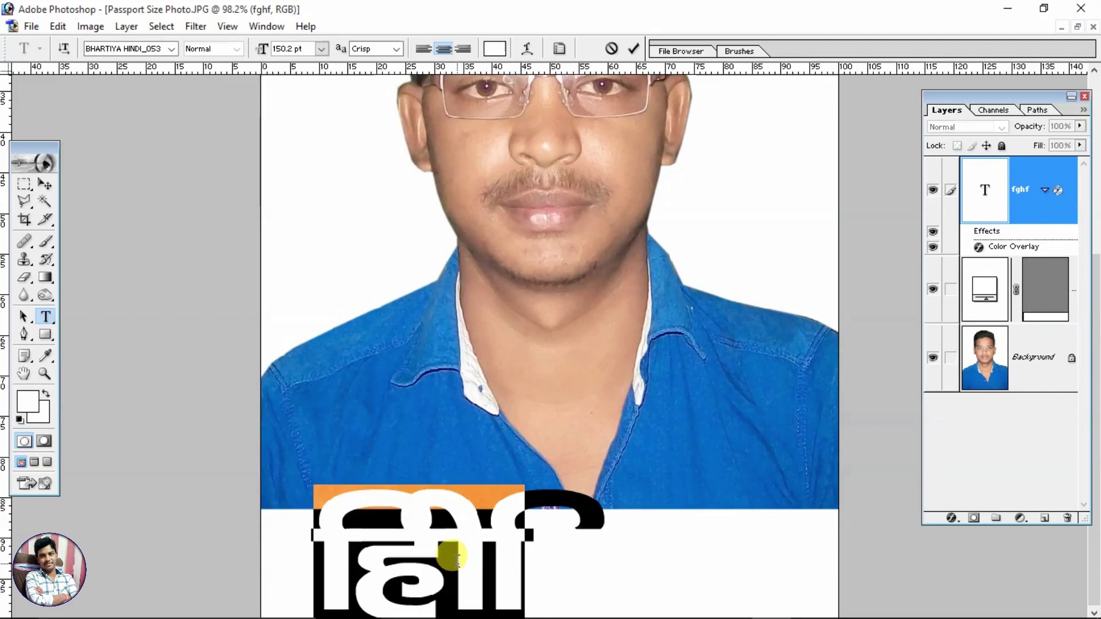
pyautogui.click(173, 48)
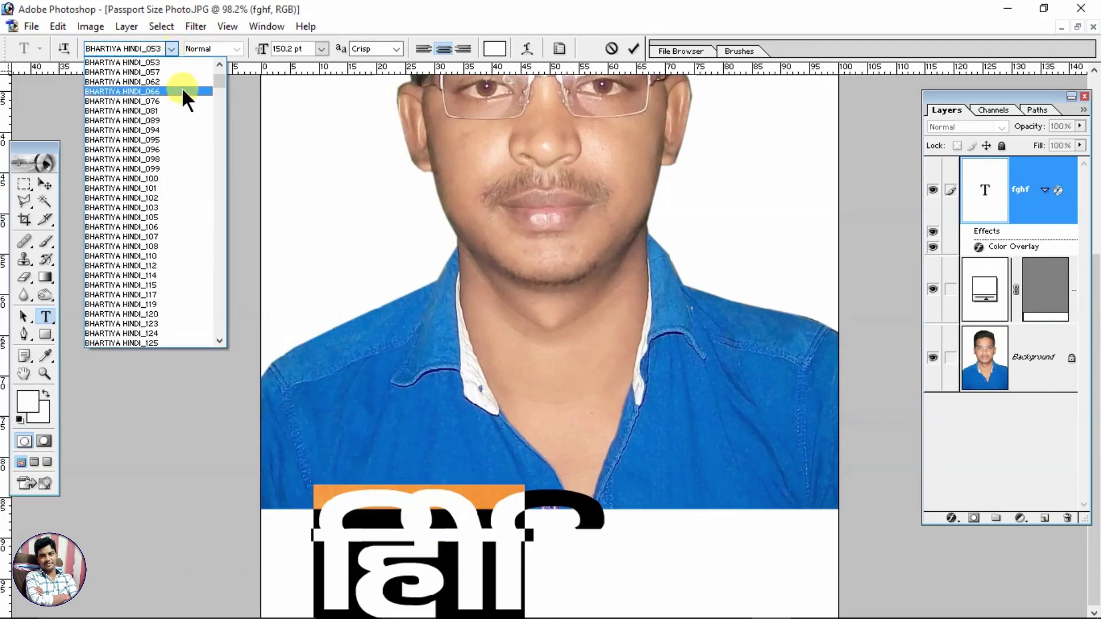
pyautogui.moveTo(217, 82); pyautogui.dragTo(216, 60)
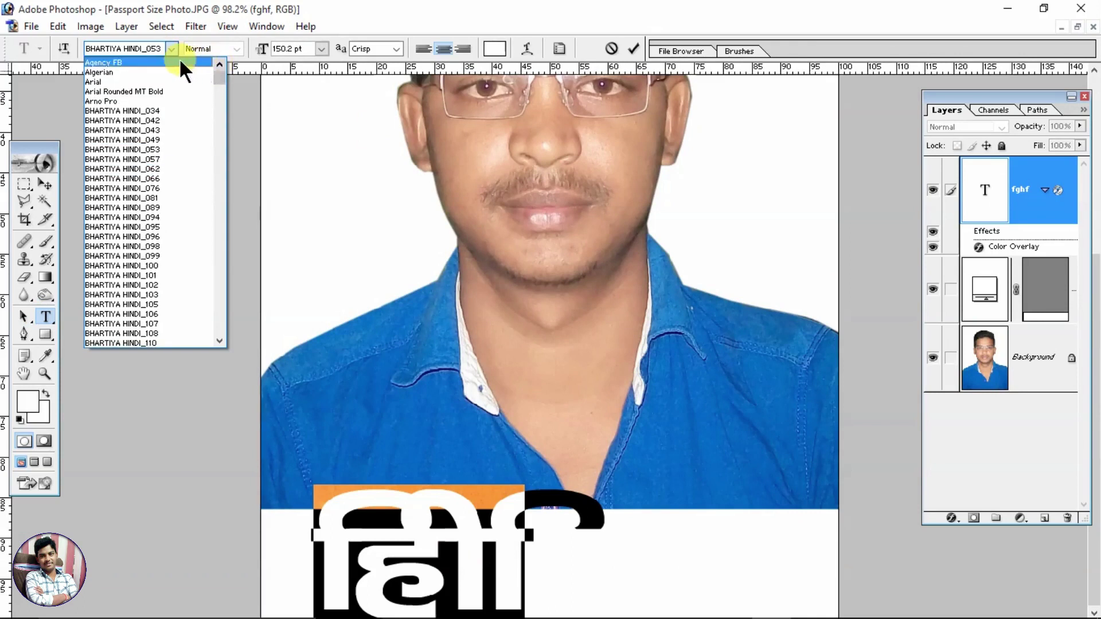
pyautogui.click(118, 84)
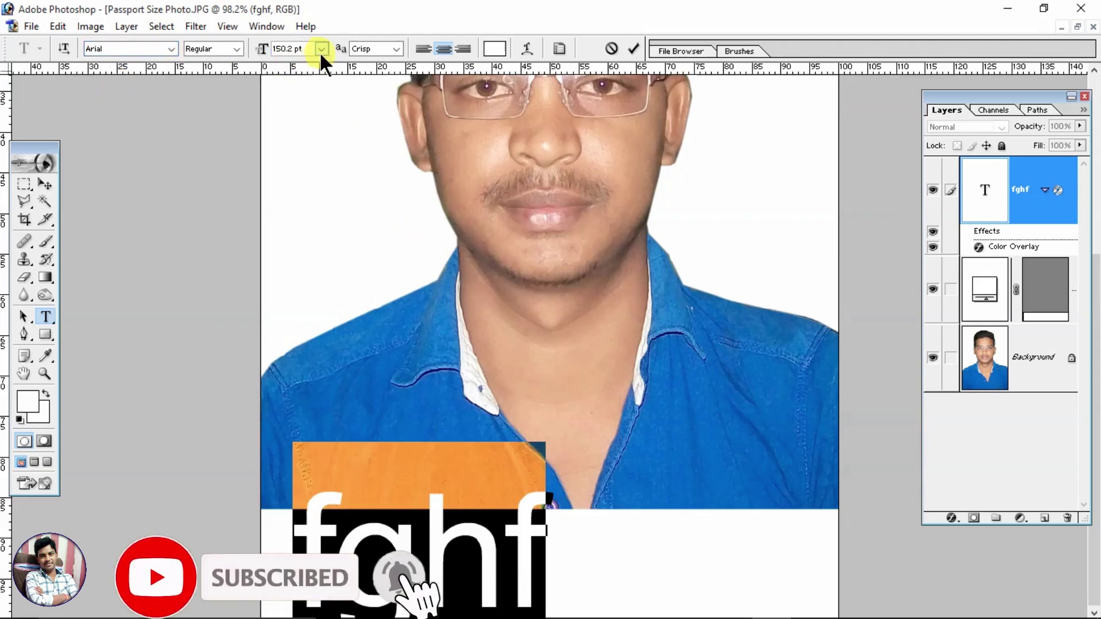
pyautogui.click(237, 49)
pyautogui.click(207, 87)
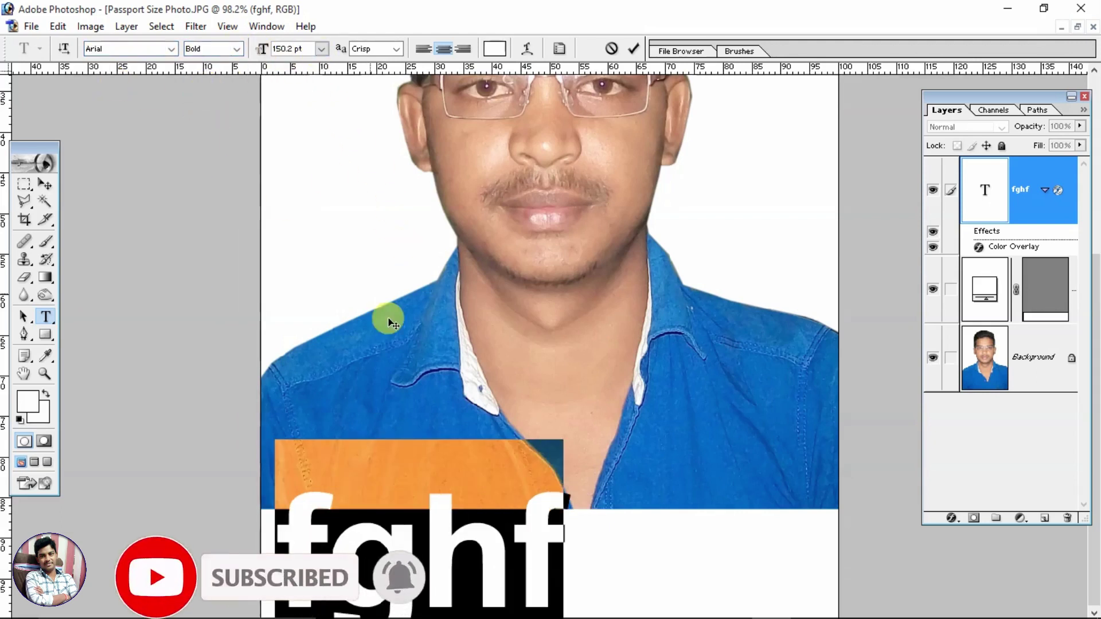
# Step: Shrink the text's font size and shift it up and left within the strip
pyautogui.click(423, 527)
pyautogui.hotkey('ctrl', 'a')
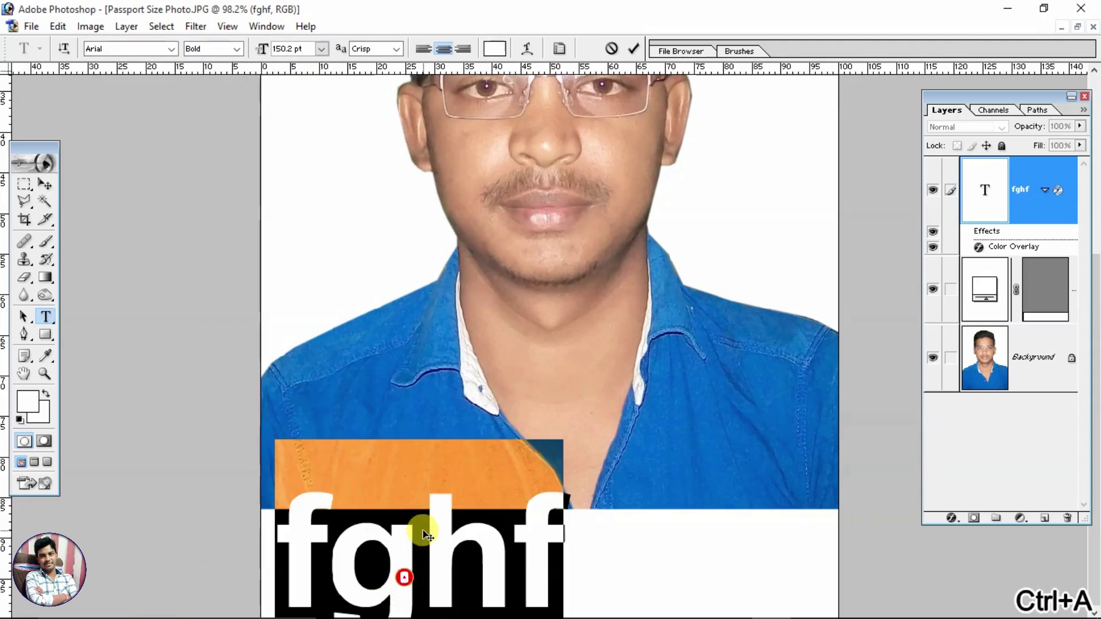
pyautogui.hotkey('ctrl', 'shift', ',')
pyautogui.hotkey('ctrl', 'shift', ',')
pyautogui.hotkey('ctrl', 'shift', ',')
pyautogui.hotkey('ctrl', 'shift', ',')
pyautogui.hotkey('ctrl', 'shift', ',')
pyautogui.hotkey('ctrl', 'shift', ',')
pyautogui.hotkey('ctrl', 'shift', ',')
pyautogui.hotkey('ctrl', 'shift', ',')
pyautogui.hotkey('ctrl', 'shift', ',')
pyautogui.hotkey('ctrl', 'shift', ',')
pyautogui.hotkey('ctrl', 'shift', ',')
pyautogui.hotkey('ctrl', 'shift', ',')
pyautogui.hotkey('ctrl', 'shift', ',')
pyautogui.hotkey('ctrl', 'shift', ',')
pyautogui.hotkey('ctrl', 'shift', ',')
pyautogui.hotkey('ctrl', 'shift', ',')
pyautogui.hotkey('ctrl', 'shift', ',')
pyautogui.hotkey('ctrl', 'shift', ',')
pyautogui.hotkey('ctrl', 'shift', ',')
pyautogui.hotkey('ctrl', 'shift', ',')
pyautogui.hotkey('ctrl', 'shift', ',')
pyautogui.hotkey('ctrl', 'shift', ',')
pyautogui.hotkey('ctrl', 'shift', ',')
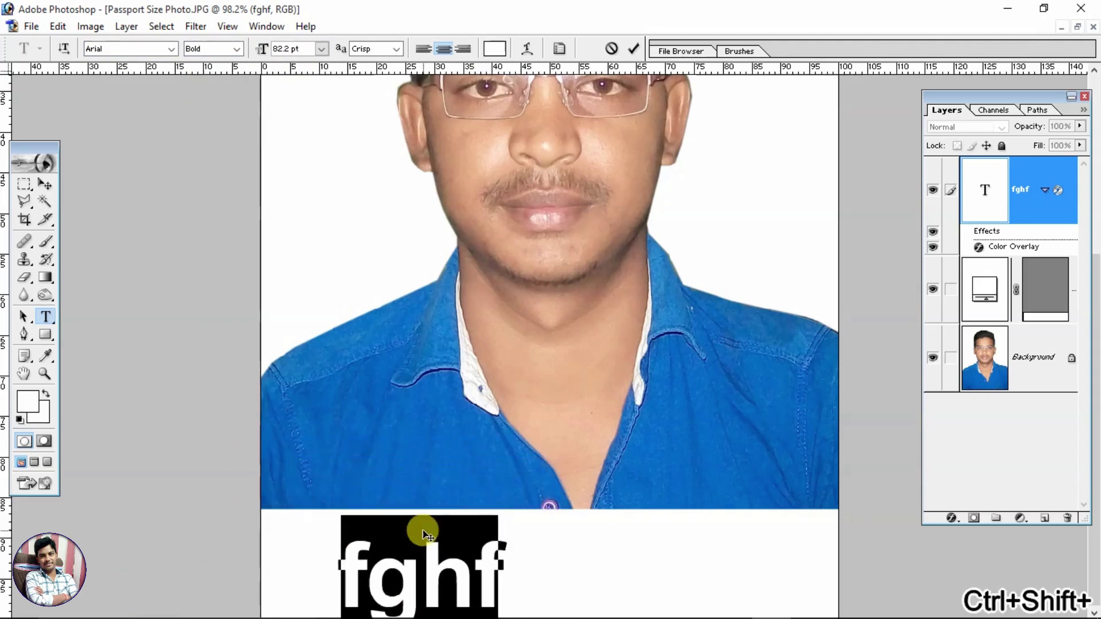
pyautogui.click(44, 184)
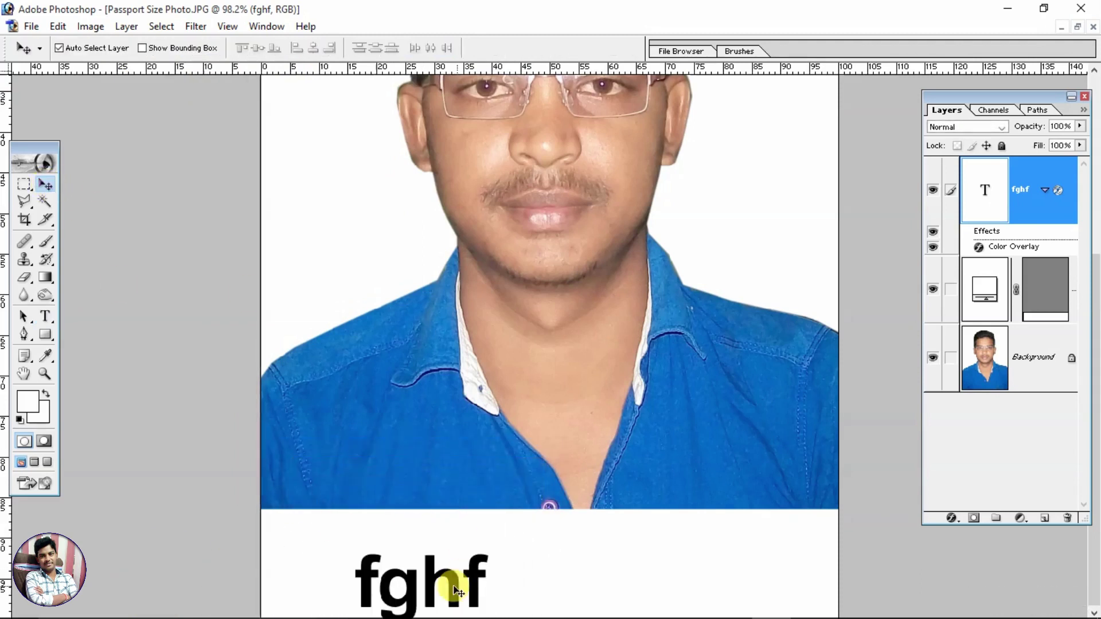
pyautogui.moveTo(434, 589); pyautogui.dragTo(388, 560)
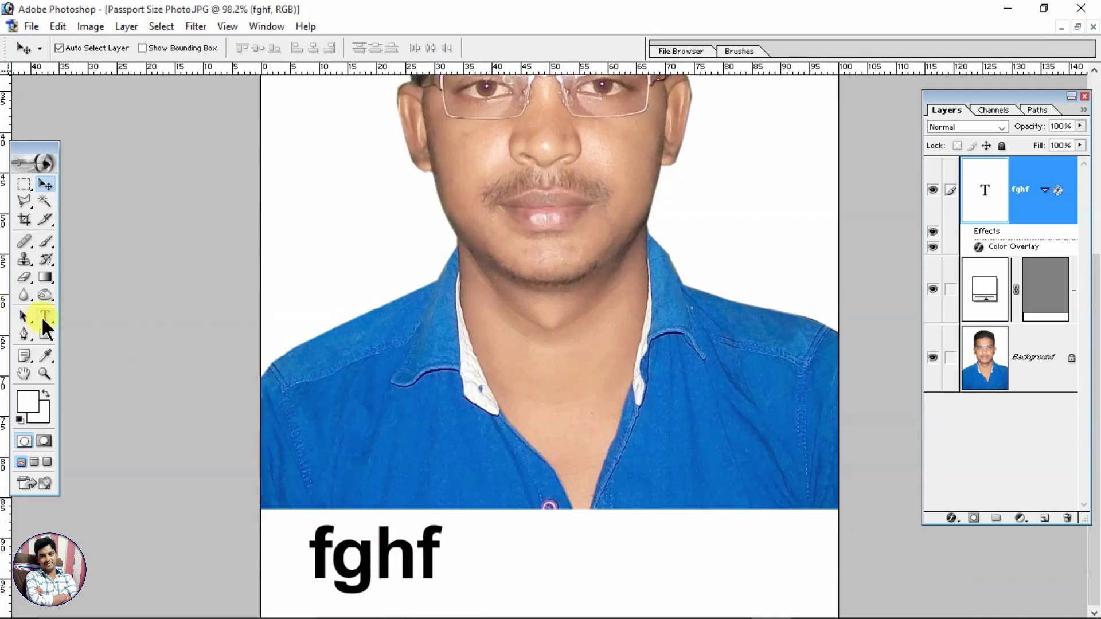
# Step: Replace the placeholder text with the person's full name in capitals
pyautogui.click(44, 317)
pyautogui.click(365, 559)
pyautogui.hotkey('ctrl', 'a')
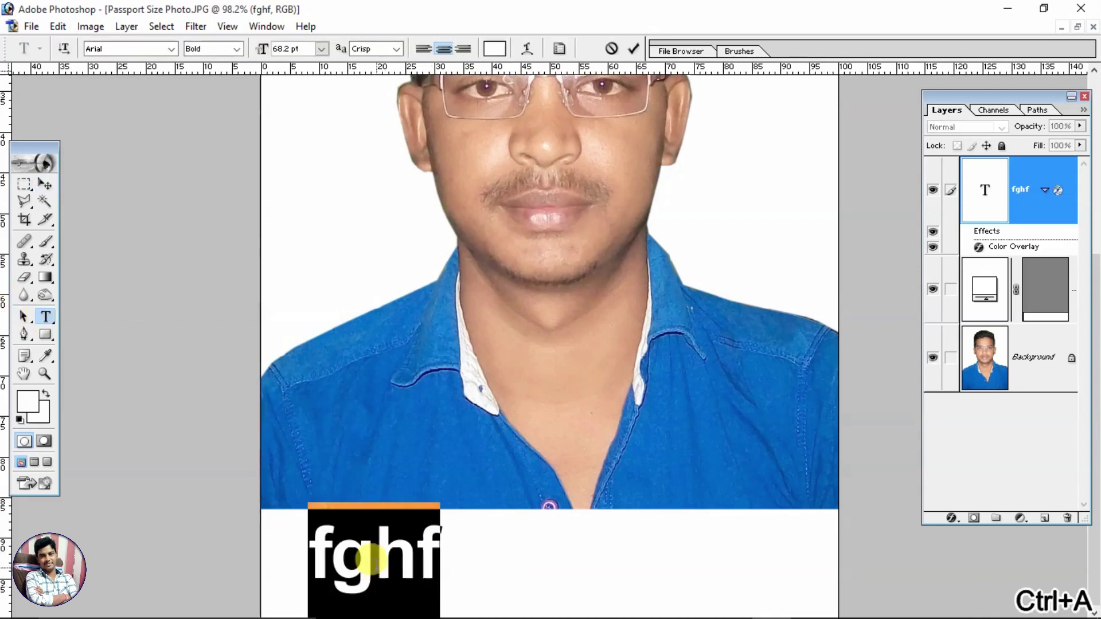
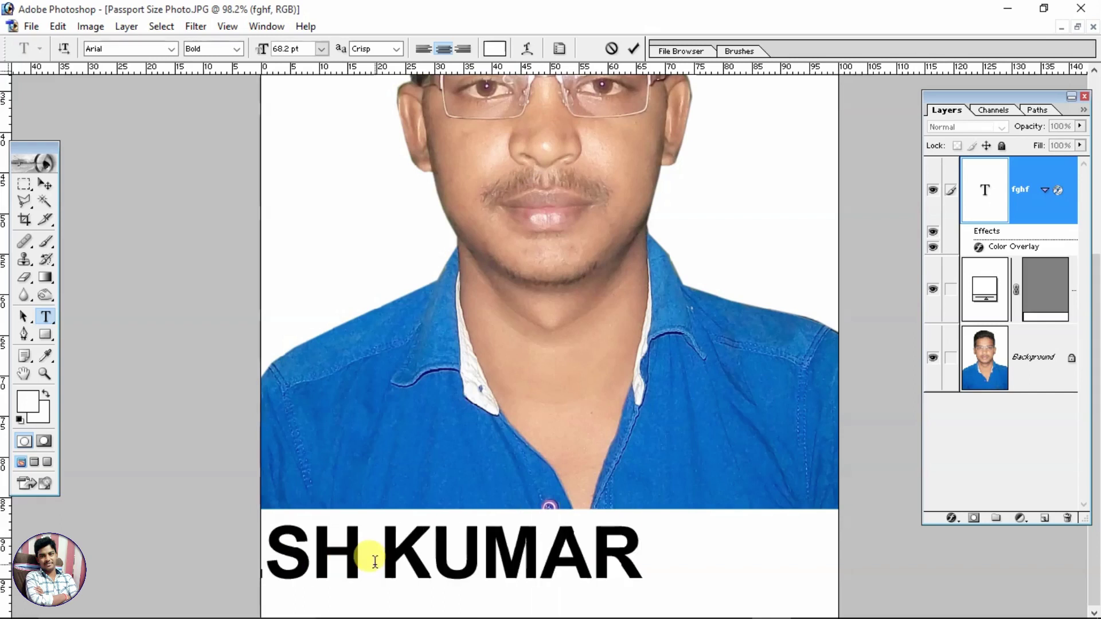
pyautogui.click(45, 184)
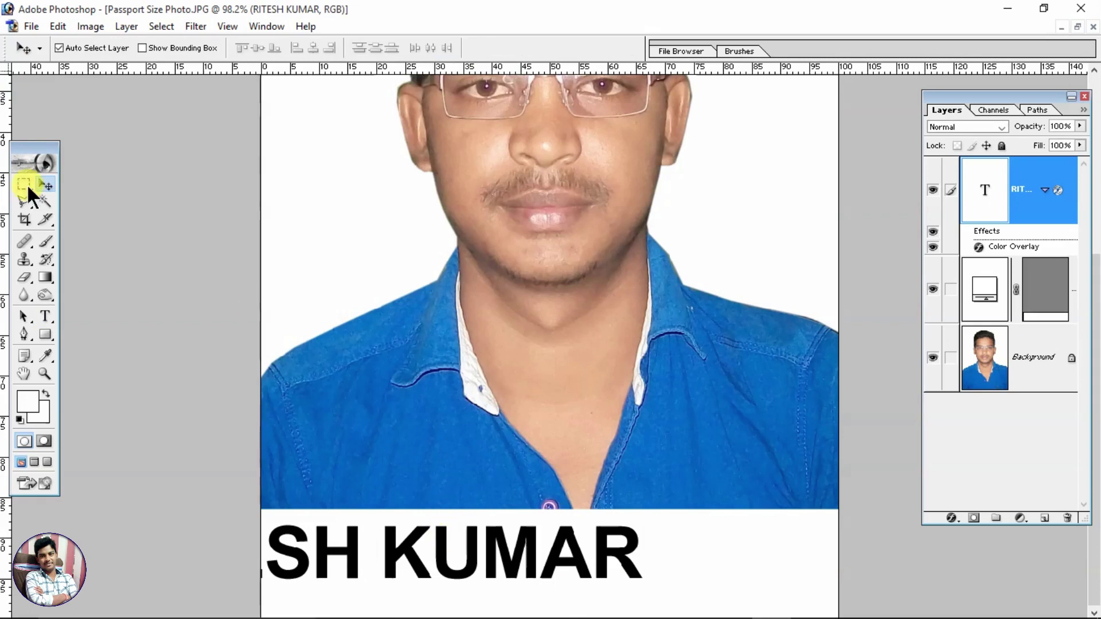
# Step: Drag the name to the centre of the white strip, undoing an accidental strip move
pyautogui.moveTo(398, 543); pyautogui.dragTo(569, 575)
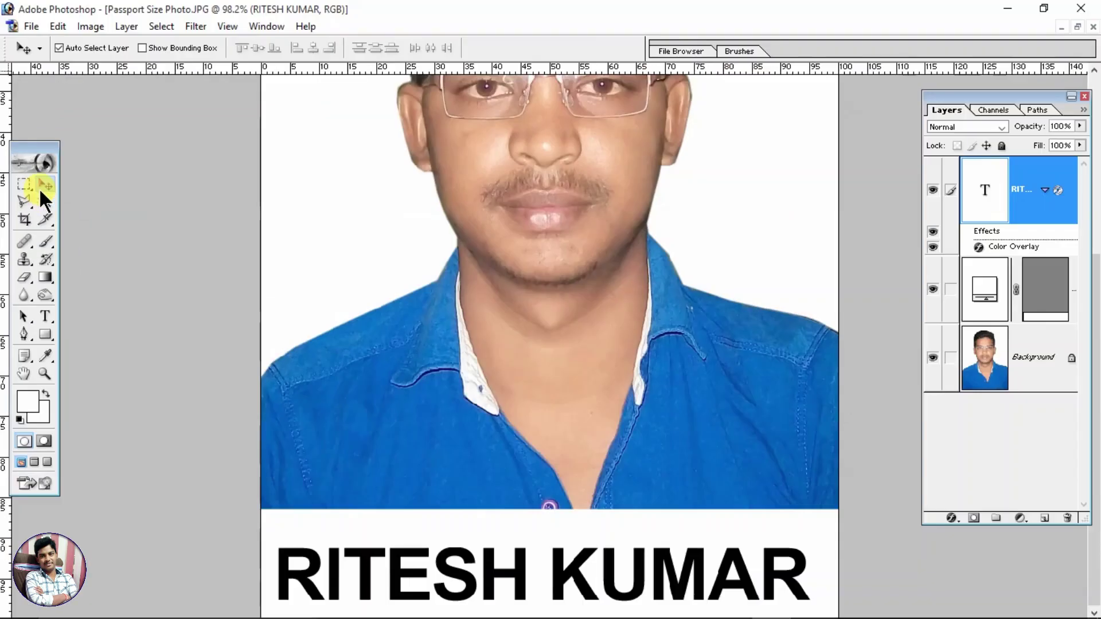
pyautogui.moveTo(411, 559); pyautogui.dragTo(421, 531)
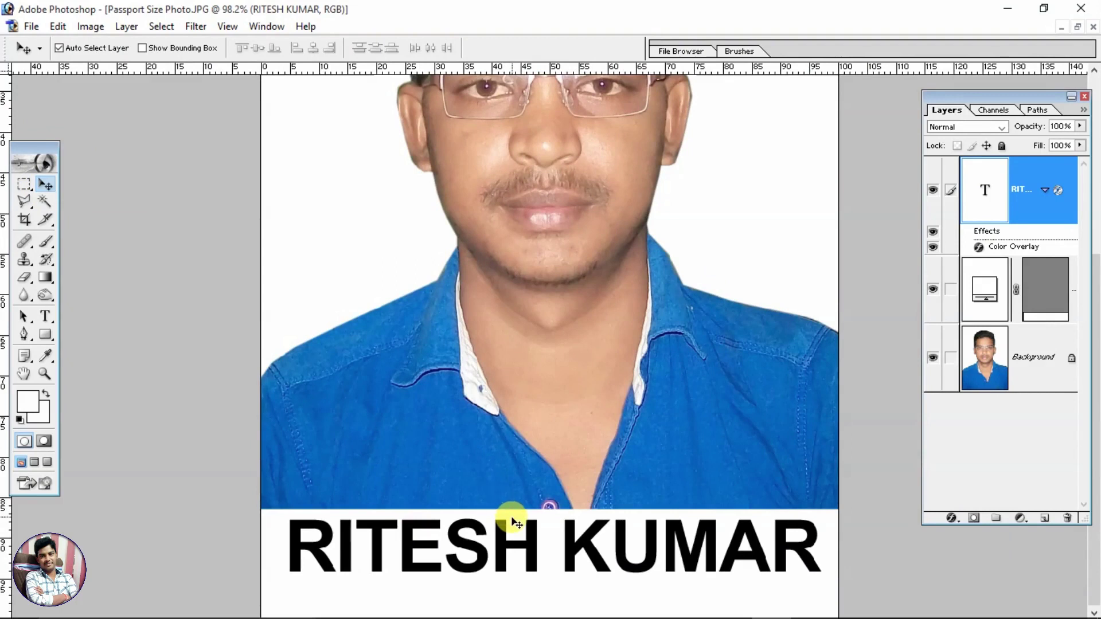
pyautogui.moveTo(510, 521); pyautogui.dragTo(511, 349)
pyautogui.hotkey('ctrl', 'z')
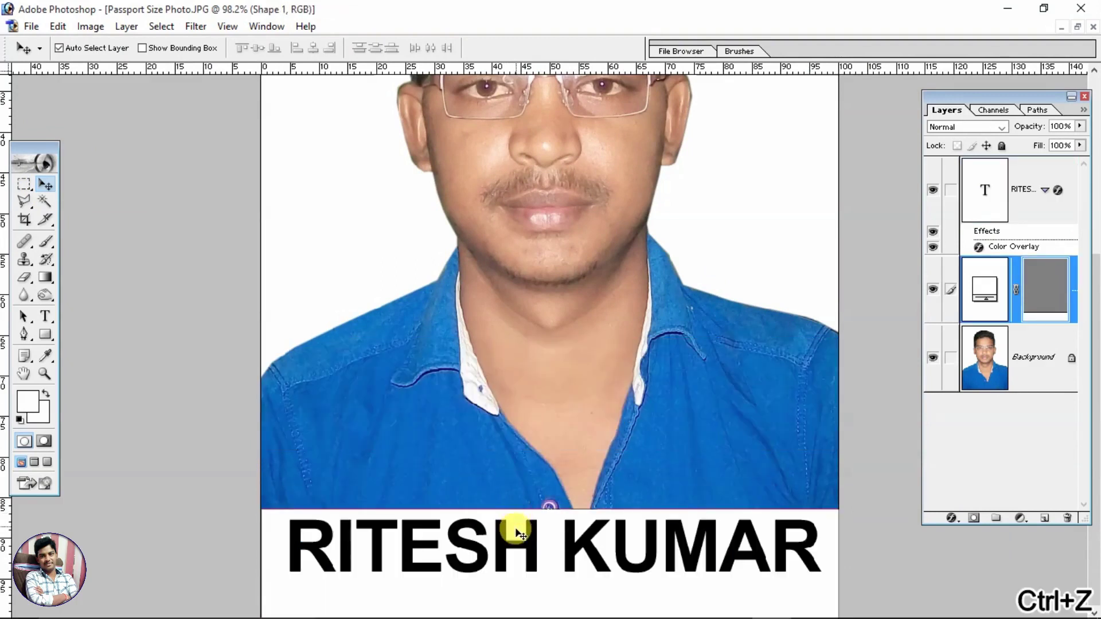
pyautogui.moveTo(533, 554)
pyautogui.mouseDown()
pyautogui.moveTo(530, 412)
pyautogui.moveTo(518, 573)
pyautogui.moveTo(528, 552)
pyautogui.mouseUp()
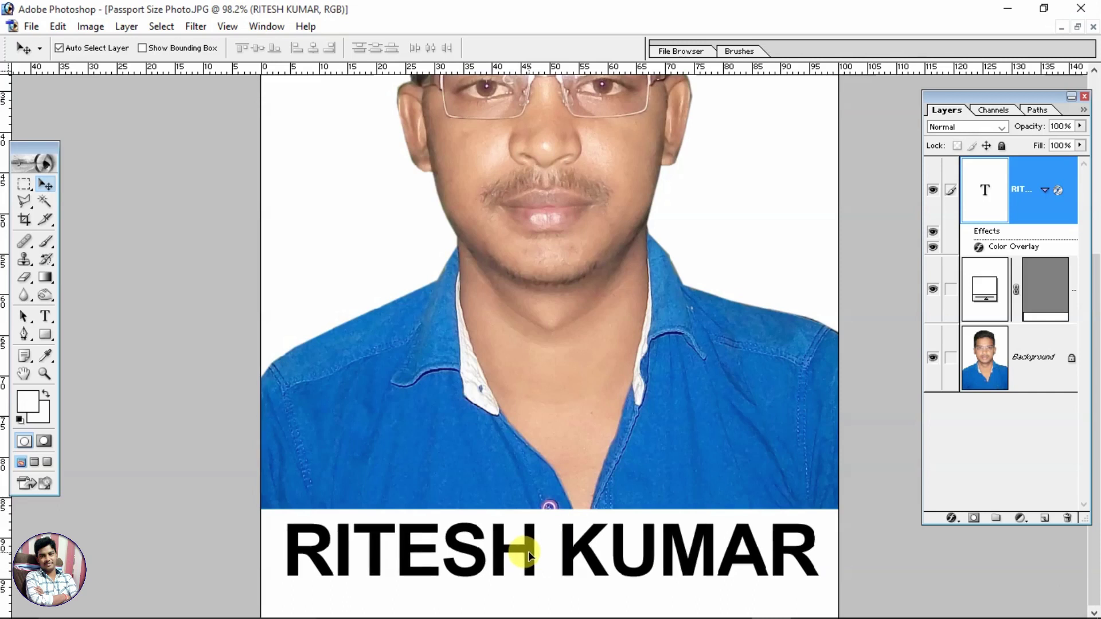
# Step: Scale the name down to about 75%, making it 50.04 pt
pyautogui.hotkey('ctrl', 't')
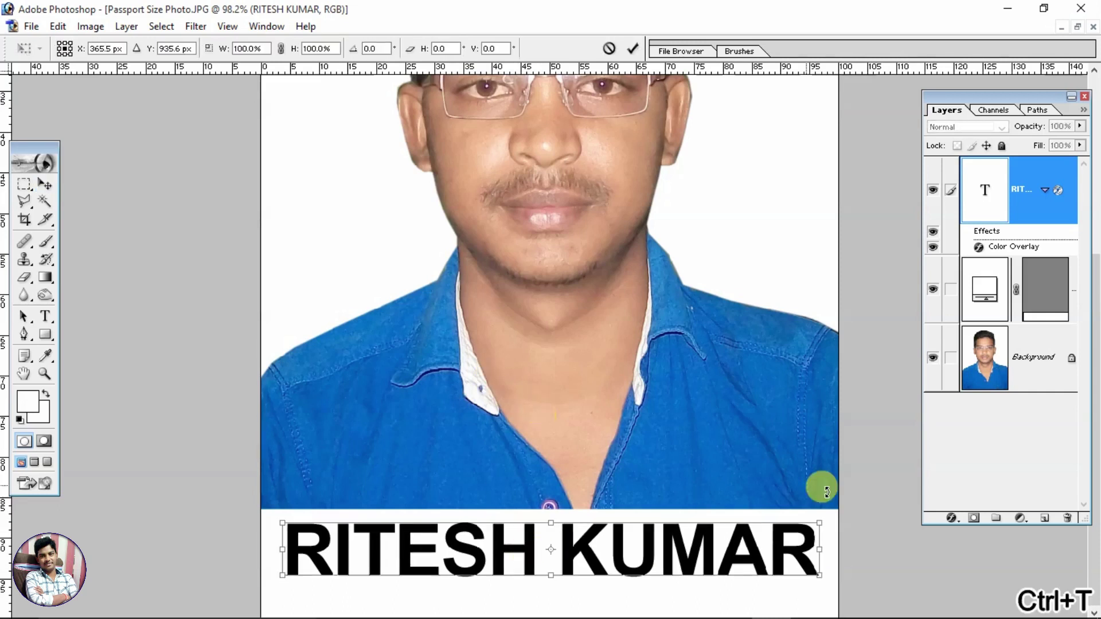
pyautogui.moveTo(819, 575); pyautogui.dragTo(697, 551)
pyautogui.press('Return')
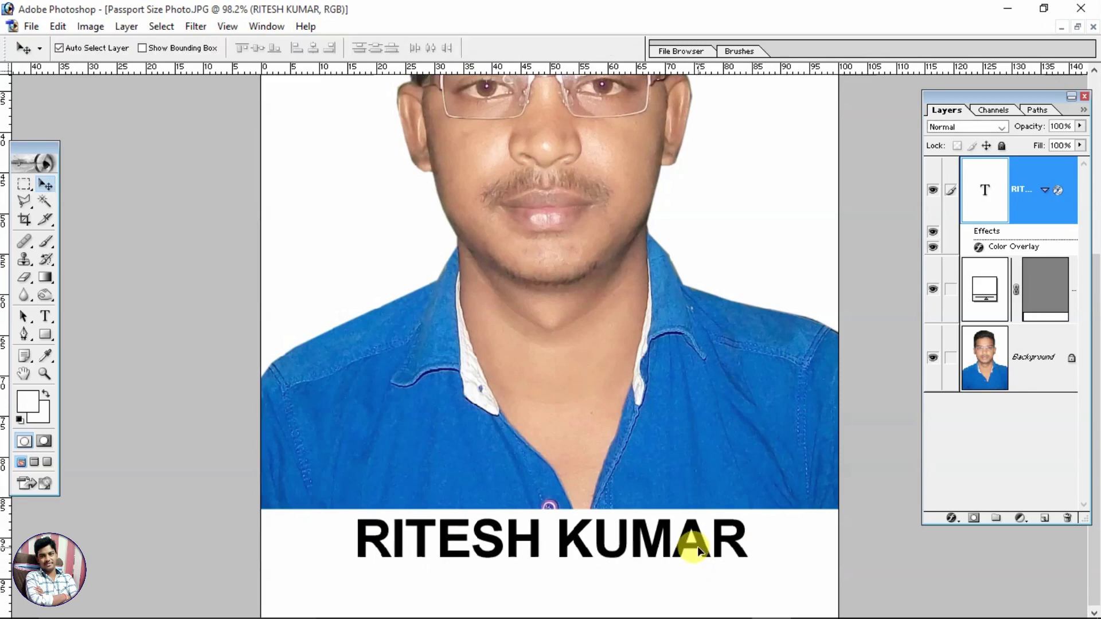
pyautogui.click(45, 316)
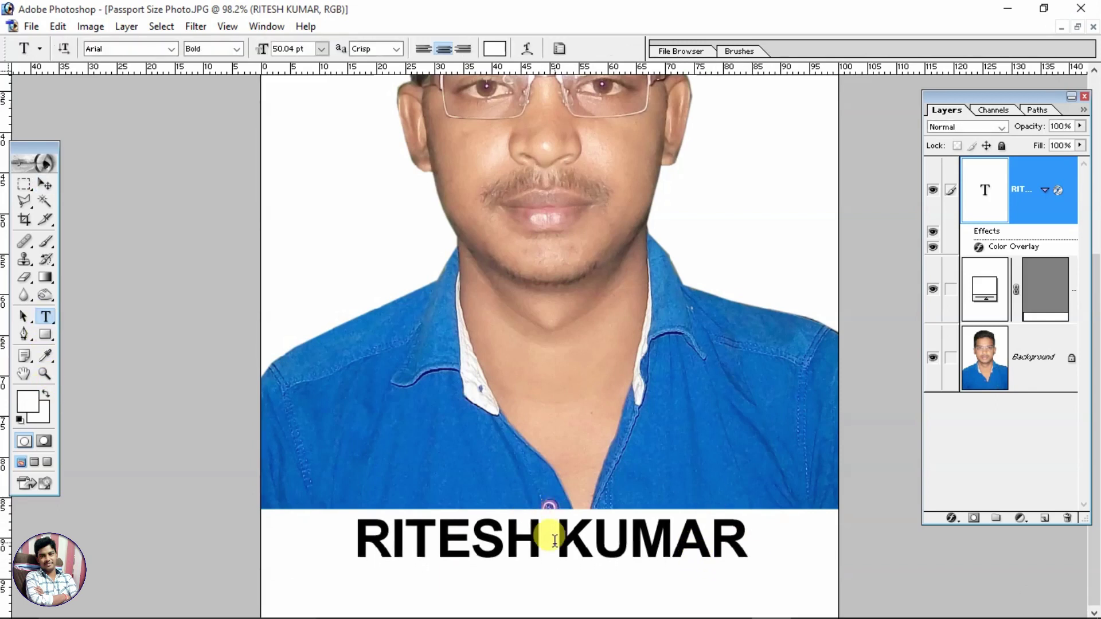
# Step: Select all the name layer's text and set its line spacing to Auto
pyautogui.click(742, 541)
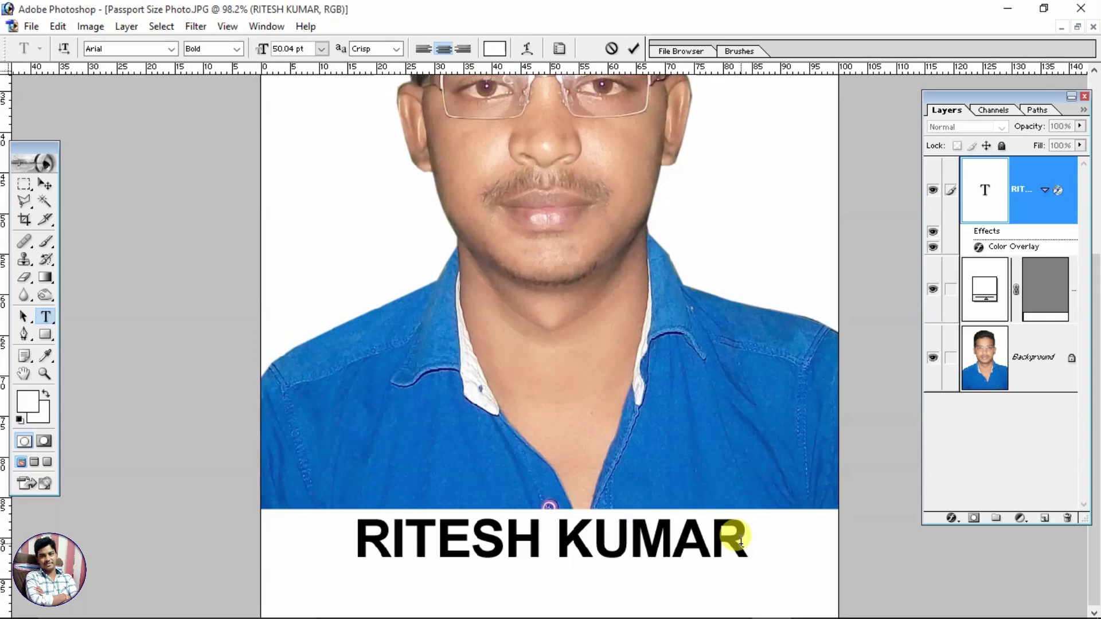
pyautogui.hotkey('ctrl', 'a')
pyautogui.click(740, 539)
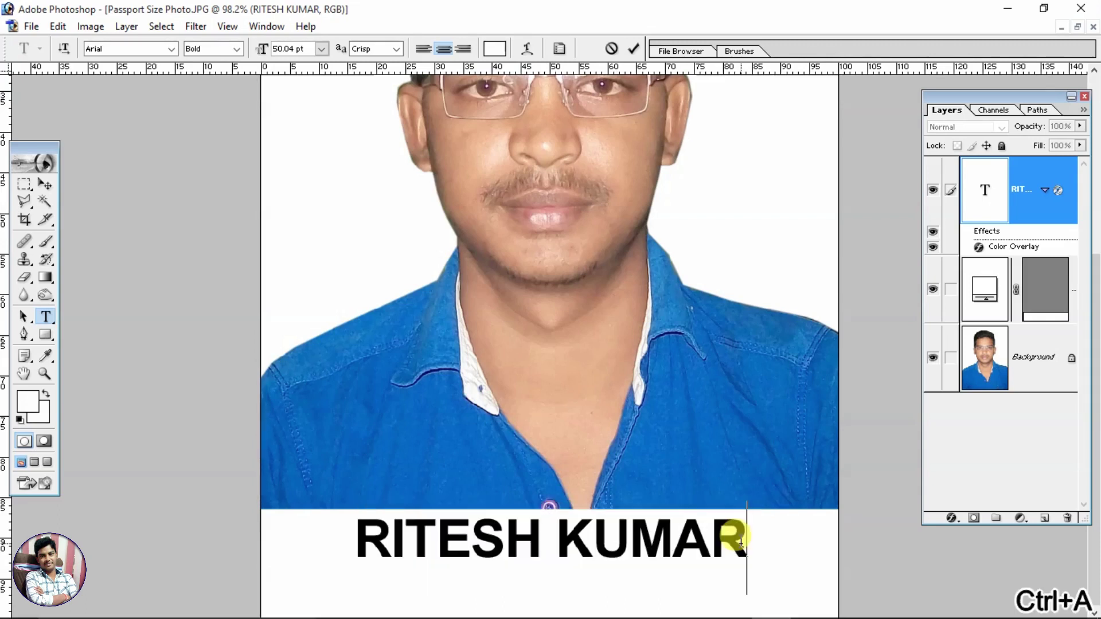
pyautogui.hotkey('ctrl', 'a')
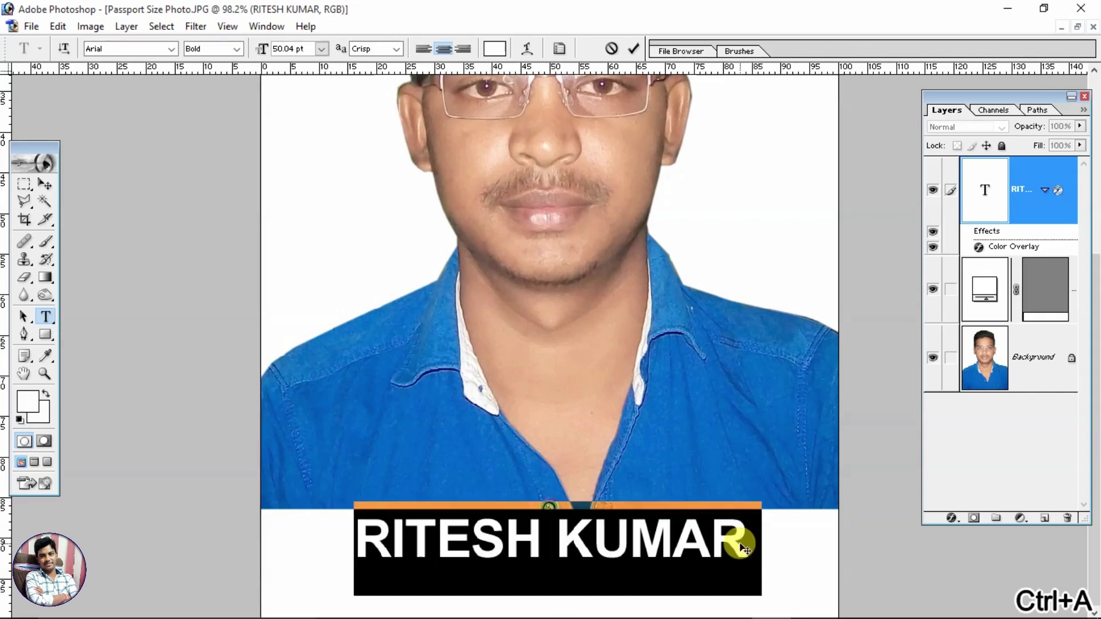
pyautogui.click(558, 49)
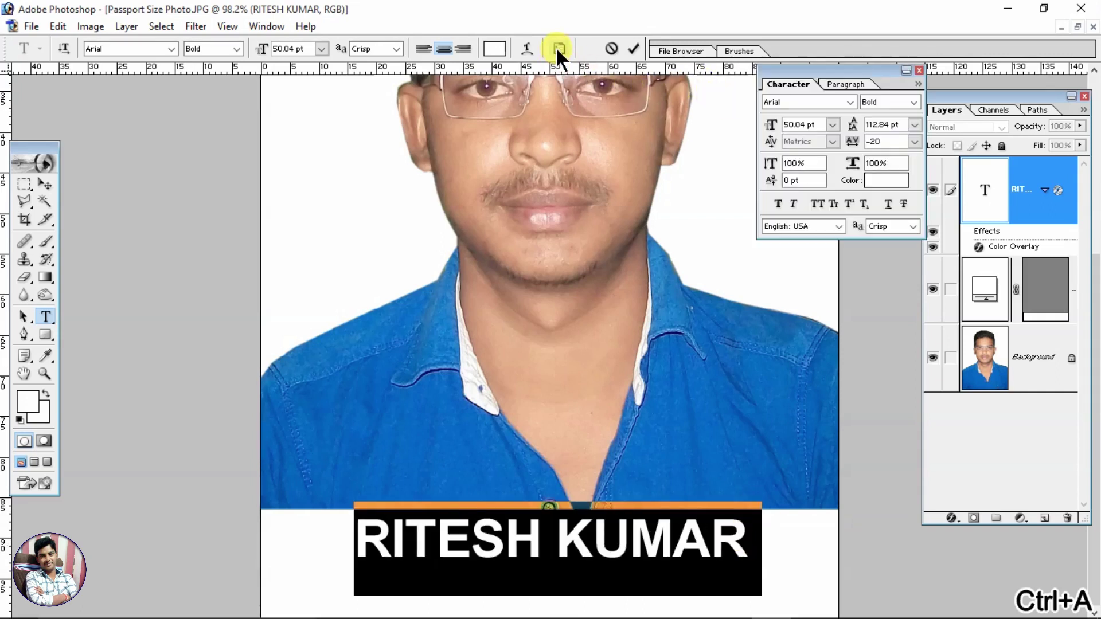
pyautogui.click(914, 125)
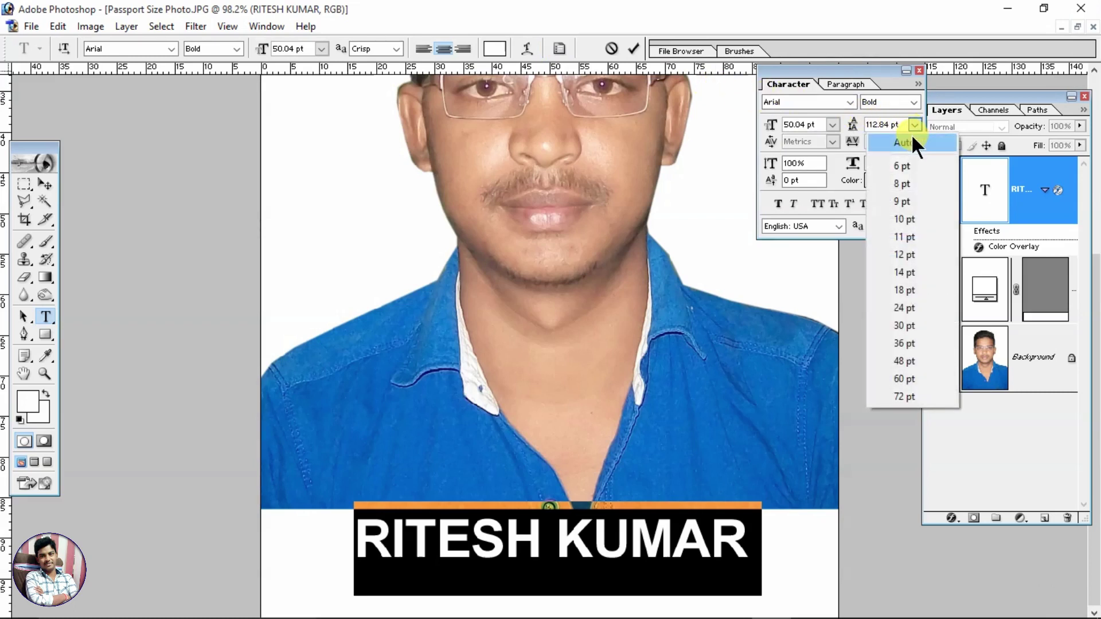
pyautogui.click(910, 135)
# Step: Replace the DFD placeholder line with the date 24-04-2022 beneath the name
pyautogui.click(611, 596)
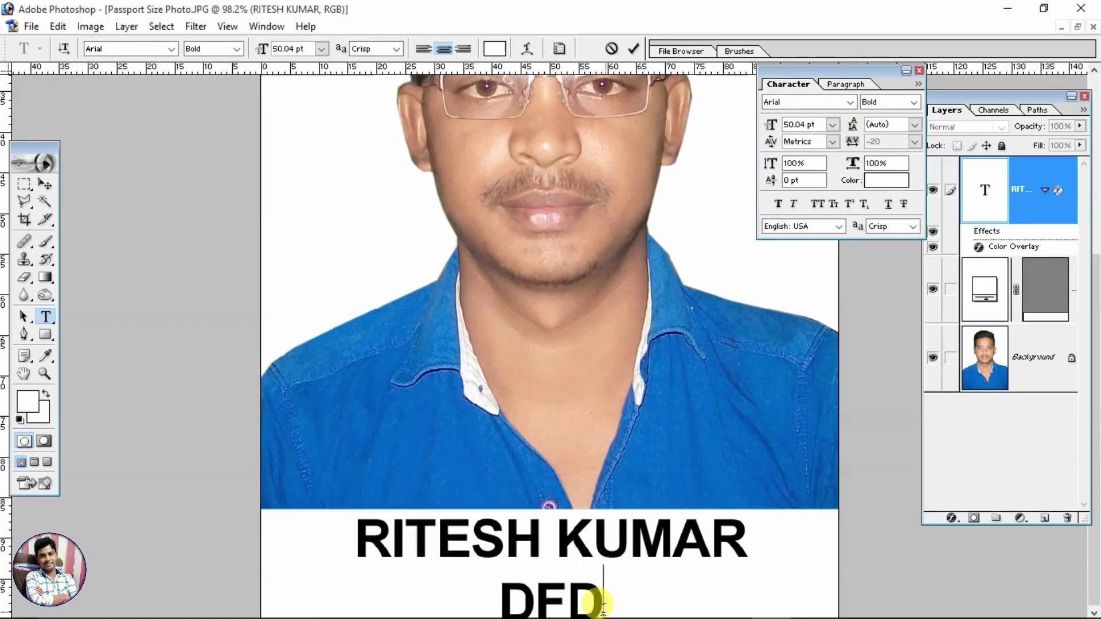
pyautogui.moveTo(601, 604); pyautogui.dragTo(506, 601)
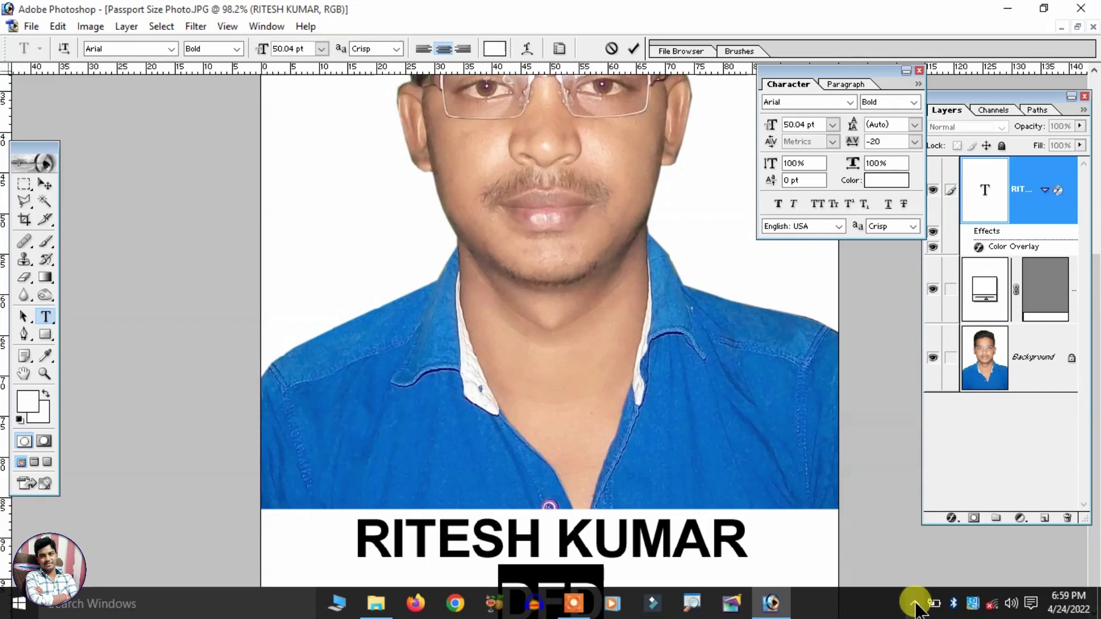
pyautogui.click(595, 584)
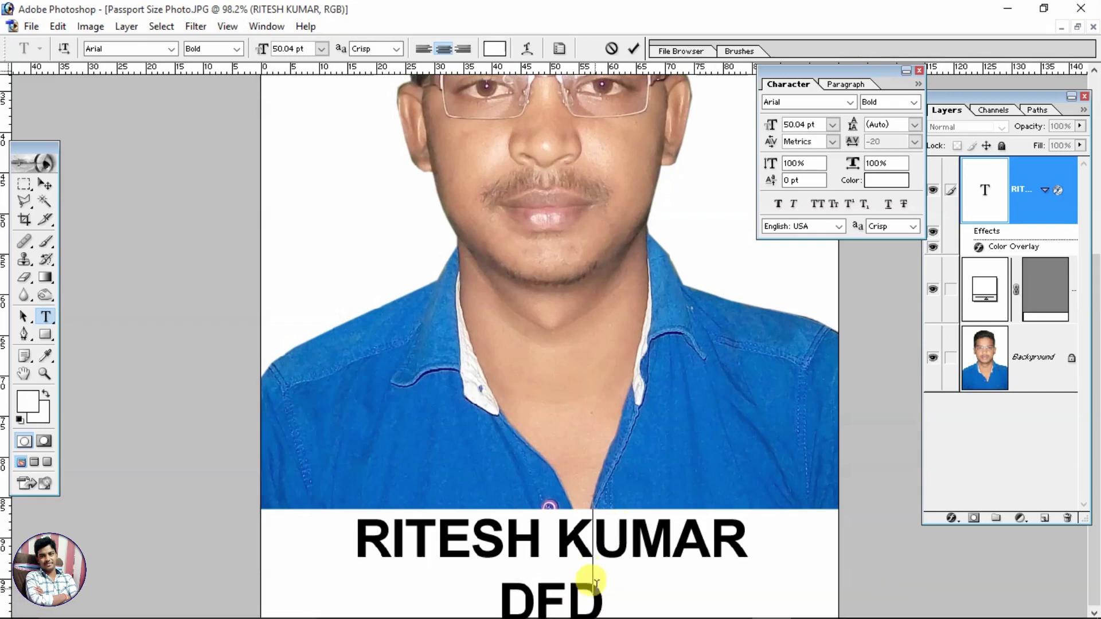
pyautogui.moveTo(611, 592); pyautogui.dragTo(498, 594)
pyautogui.click(484, 570)
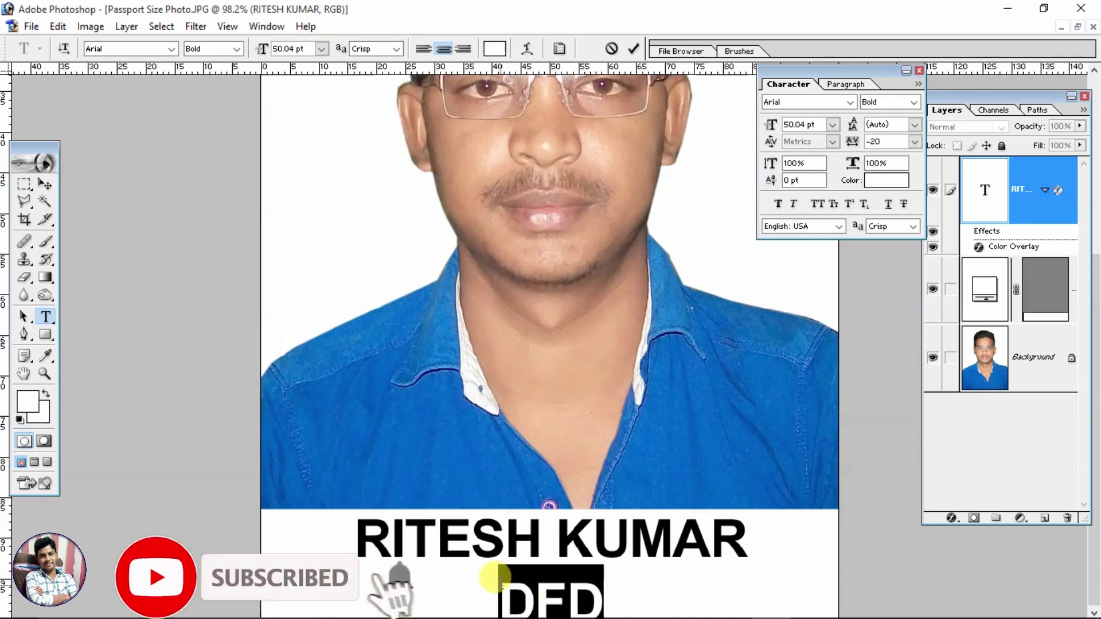
pyautogui.click(500, 582)
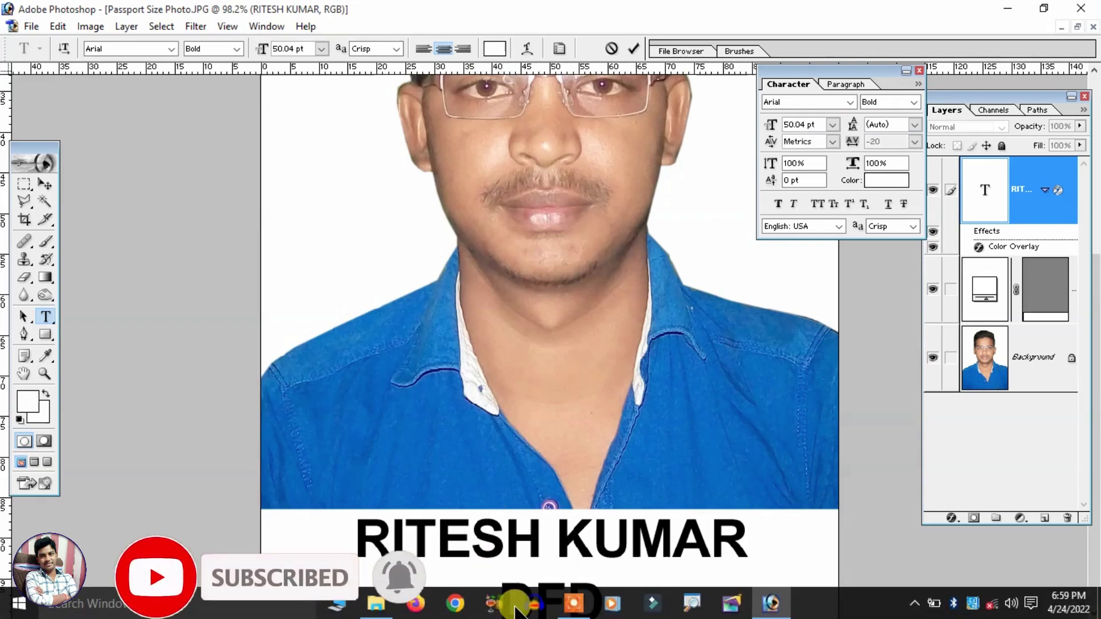
pyautogui.moveTo(497, 591); pyautogui.dragTo(651, 607)
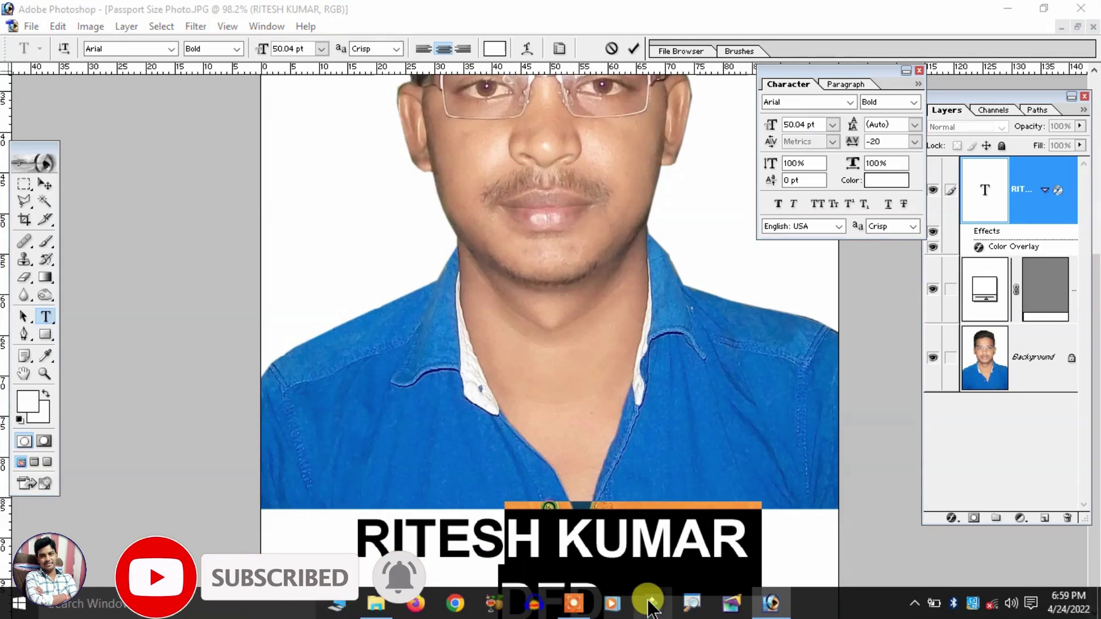
pyautogui.click(633, 545)
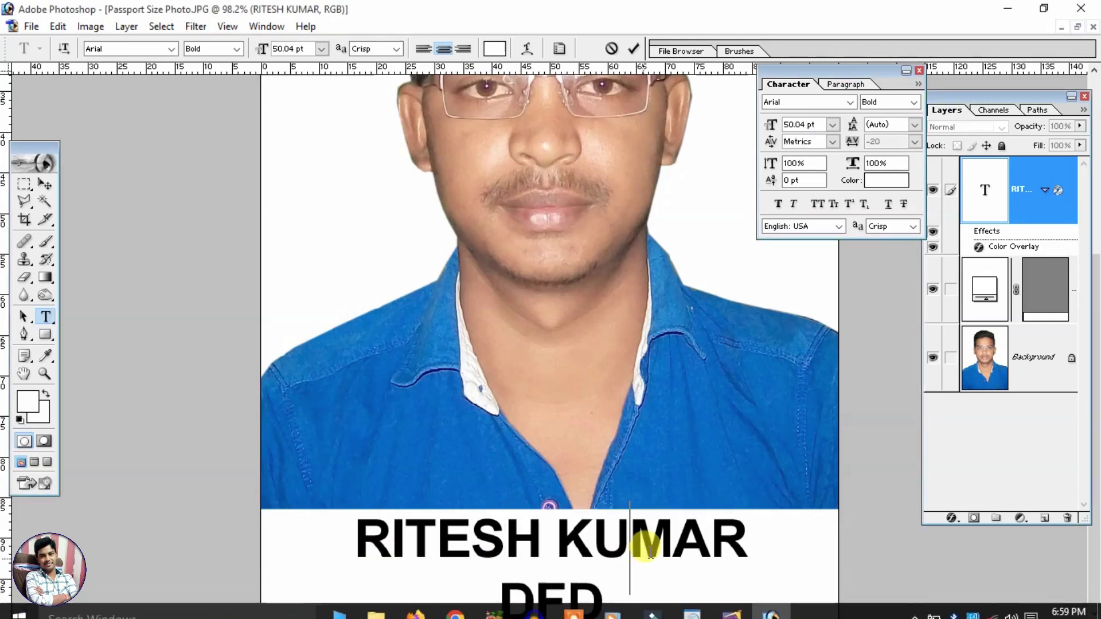
pyautogui.moveTo(631, 592); pyautogui.dragTo(512, 590)
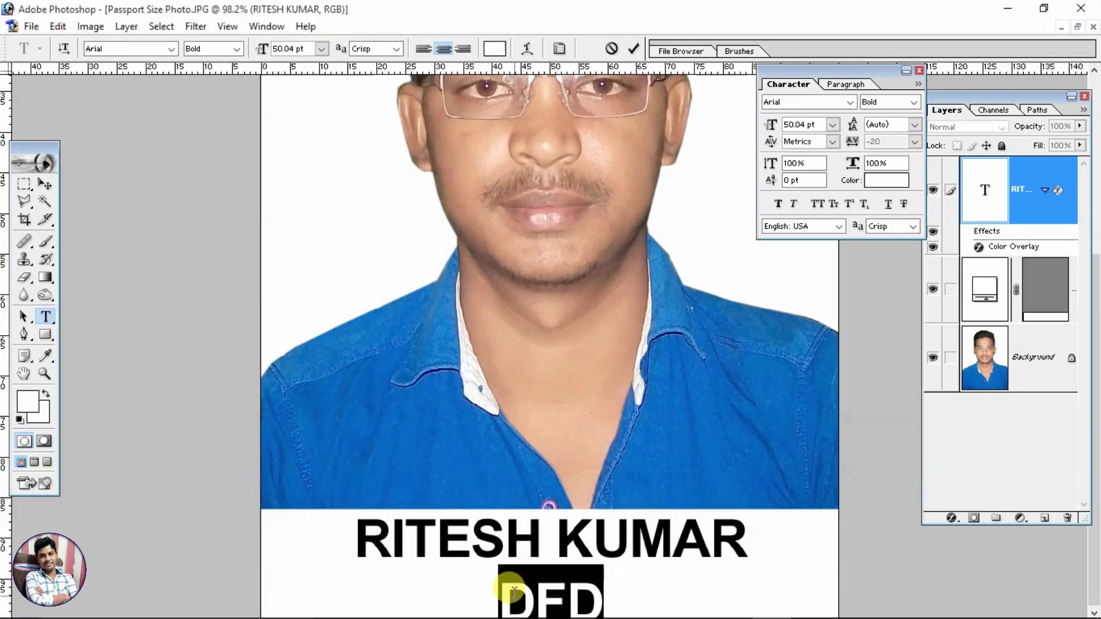
pyautogui.write('2')
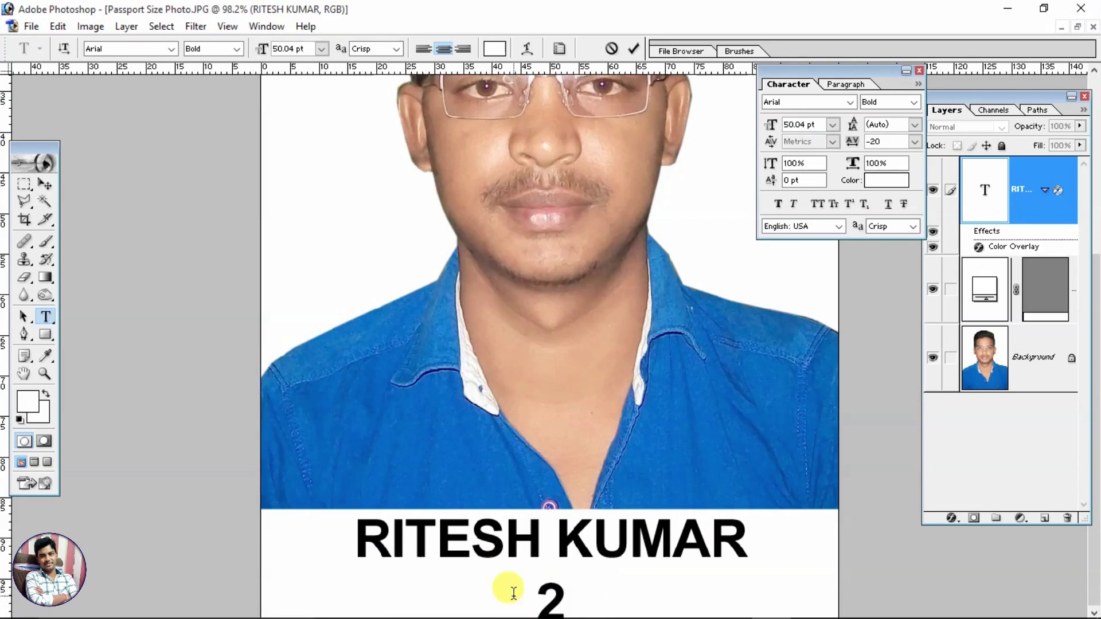
pyautogui.write('4-')
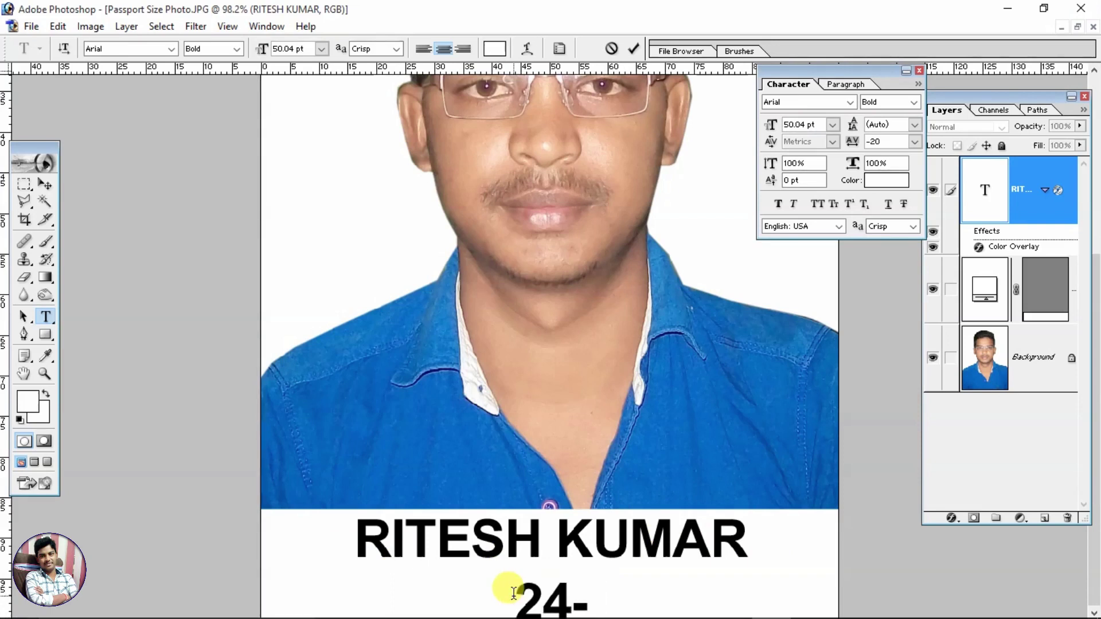
pyautogui.write('04-2022')
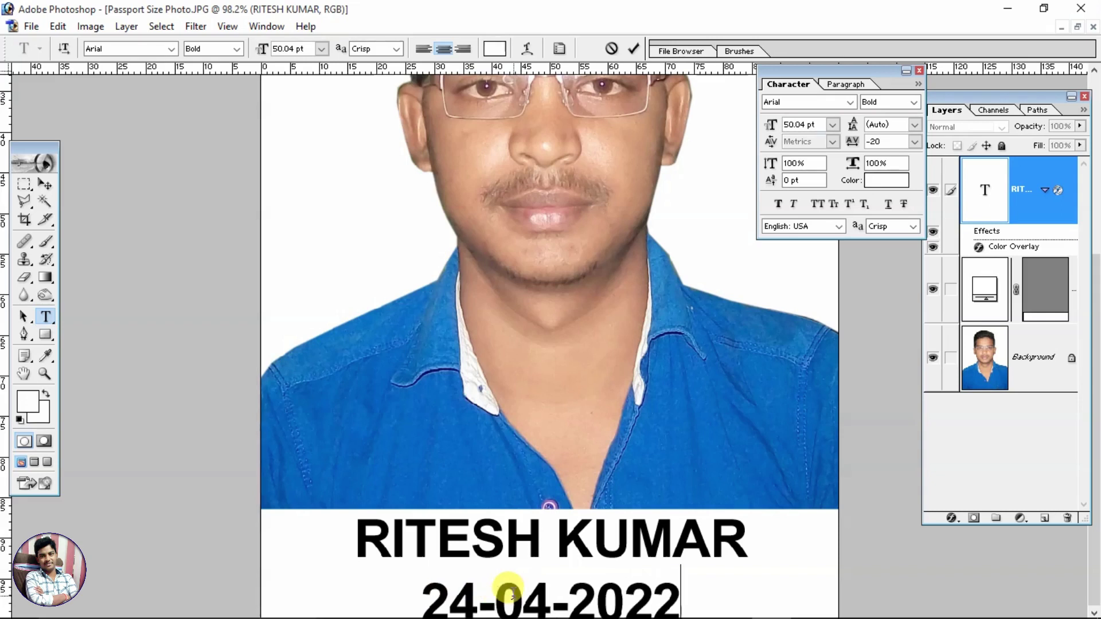
pyautogui.hotkey('ctrl', 'a')
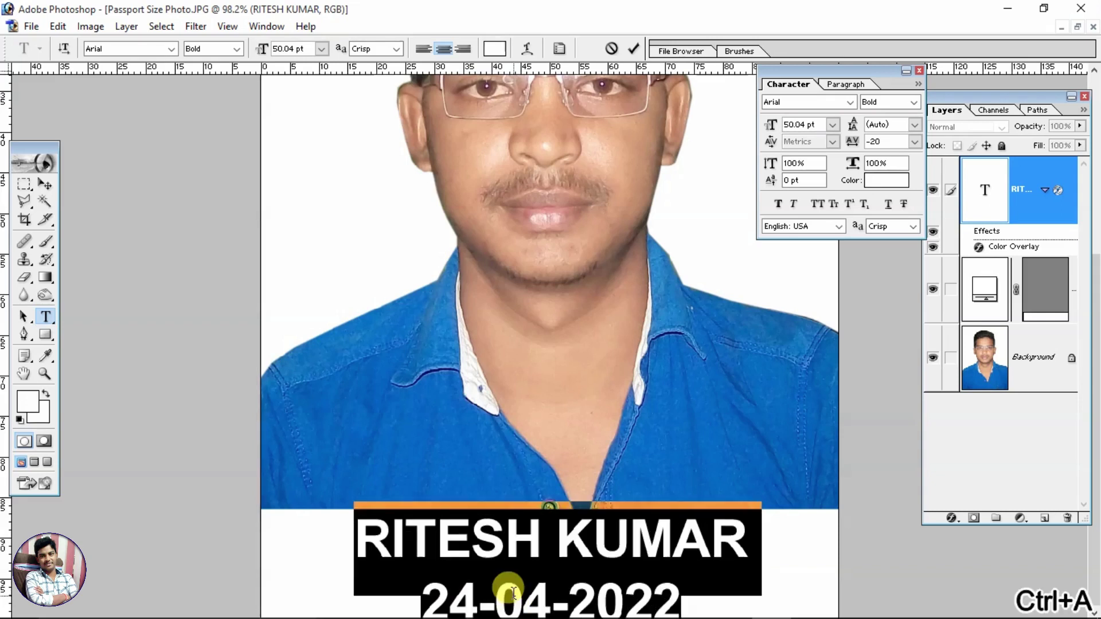
# Step: Set the name and date leading to 52.05 pt and commit the text
pyautogui.hotkey('alt', 'Down')
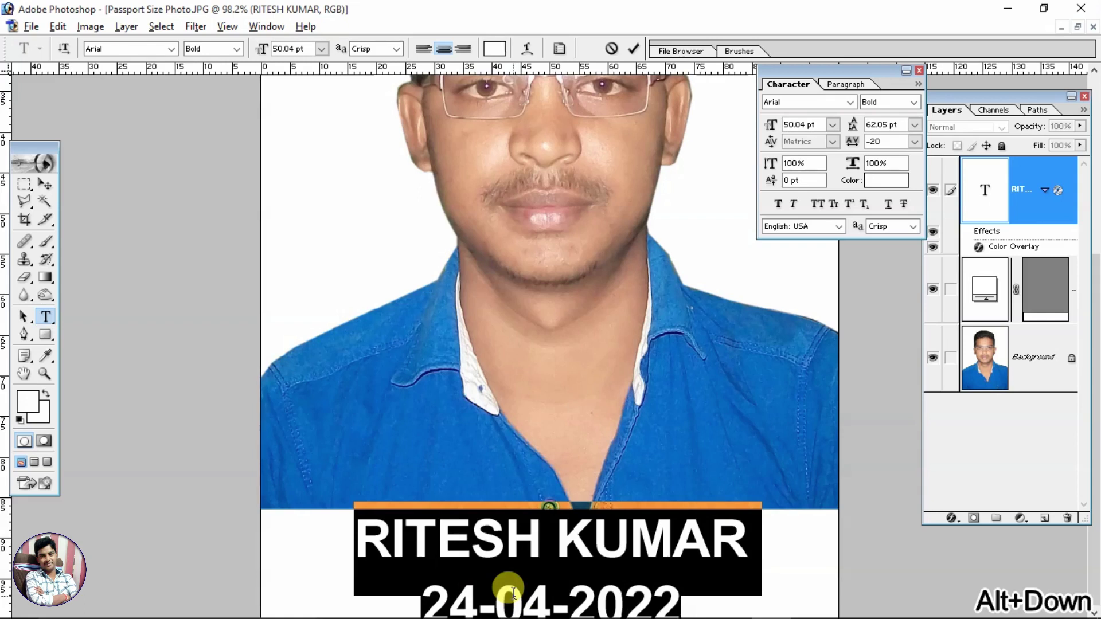
pyautogui.hotkey('alt', 'Up')
pyautogui.hotkey('alt', 'Up')
pyautogui.hotkey('alt', 'Up')
pyautogui.hotkey('alt', 'Up')
pyautogui.hotkey('alt', 'Up')
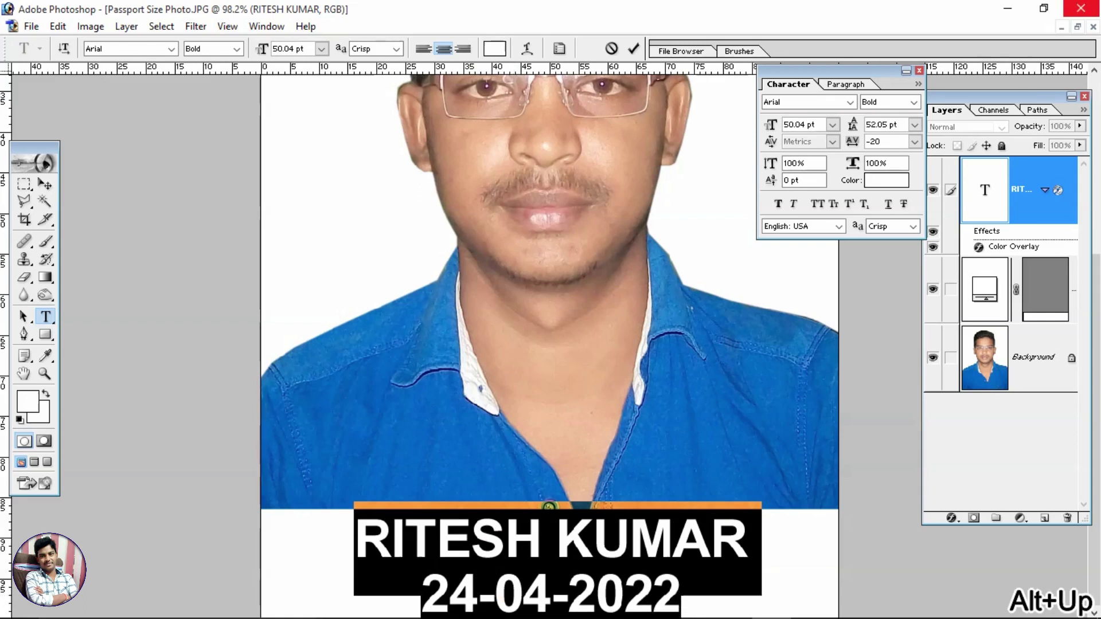
pyautogui.click(46, 185)
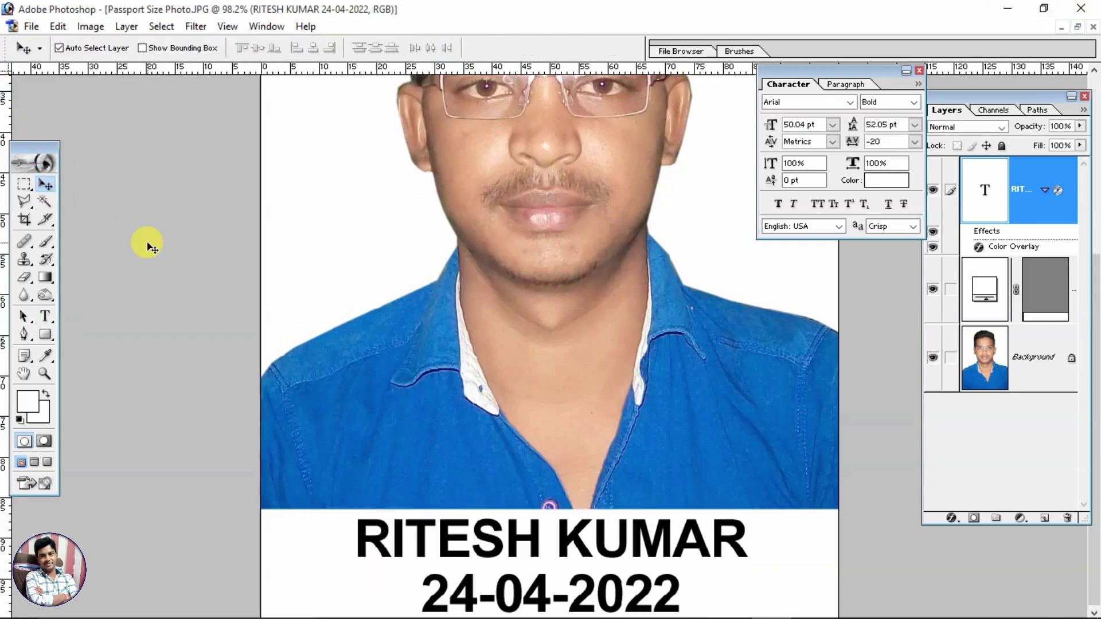
# Step: Stretch the text to about 130% width and reposition it within the white strip
pyautogui.hotkey('ctrl', 't')
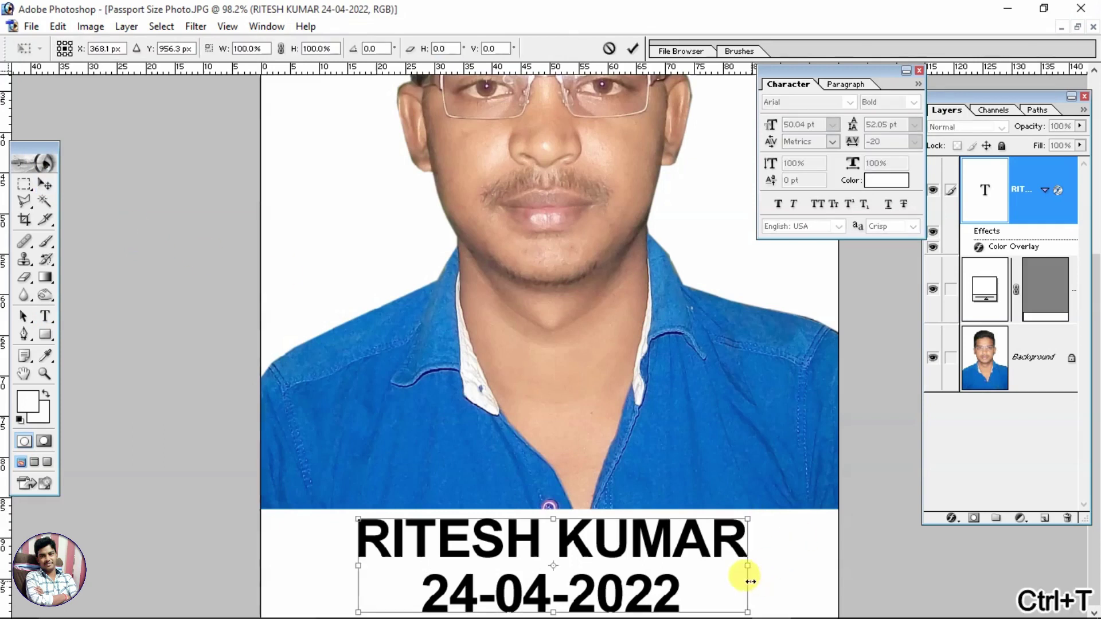
pyautogui.moveTo(745, 570); pyautogui.dragTo(808, 582)
pyautogui.press('Return')
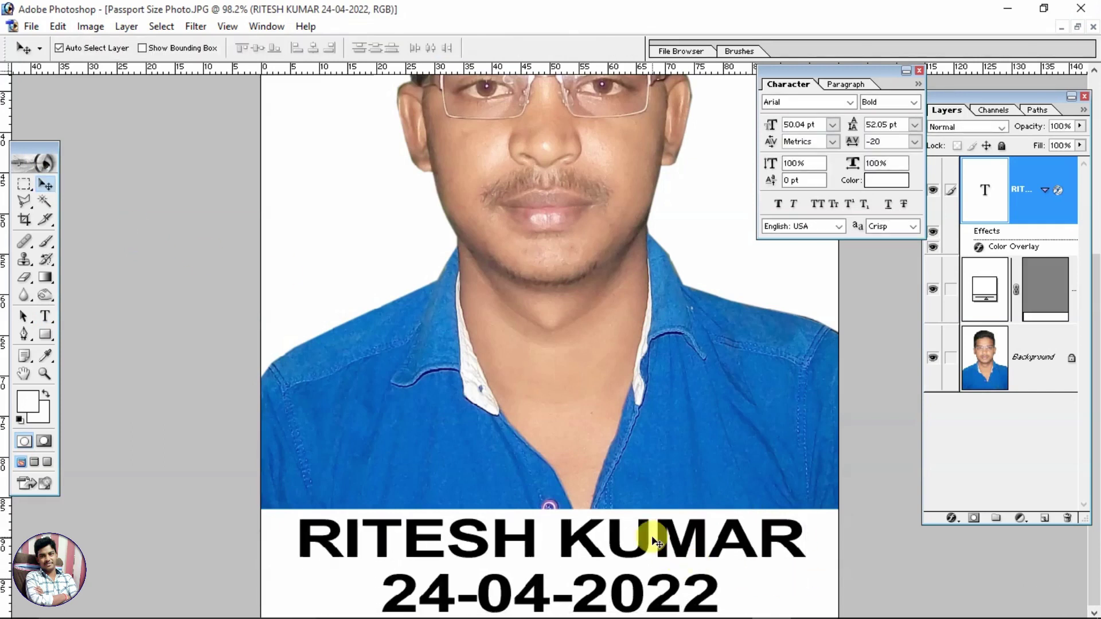
pyautogui.moveTo(656, 531); pyautogui.dragTo(668, 533)
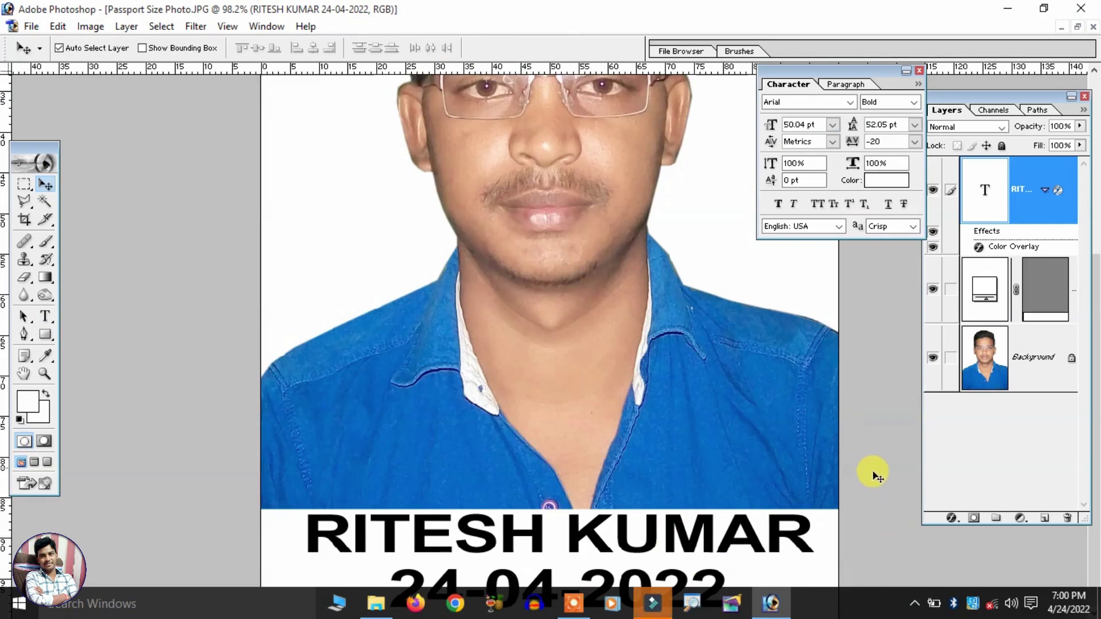
# Step: Open and dismiss the screen recorder's taskbar options
pyautogui.rightClick(652, 603)
pyautogui.click(642, 573)
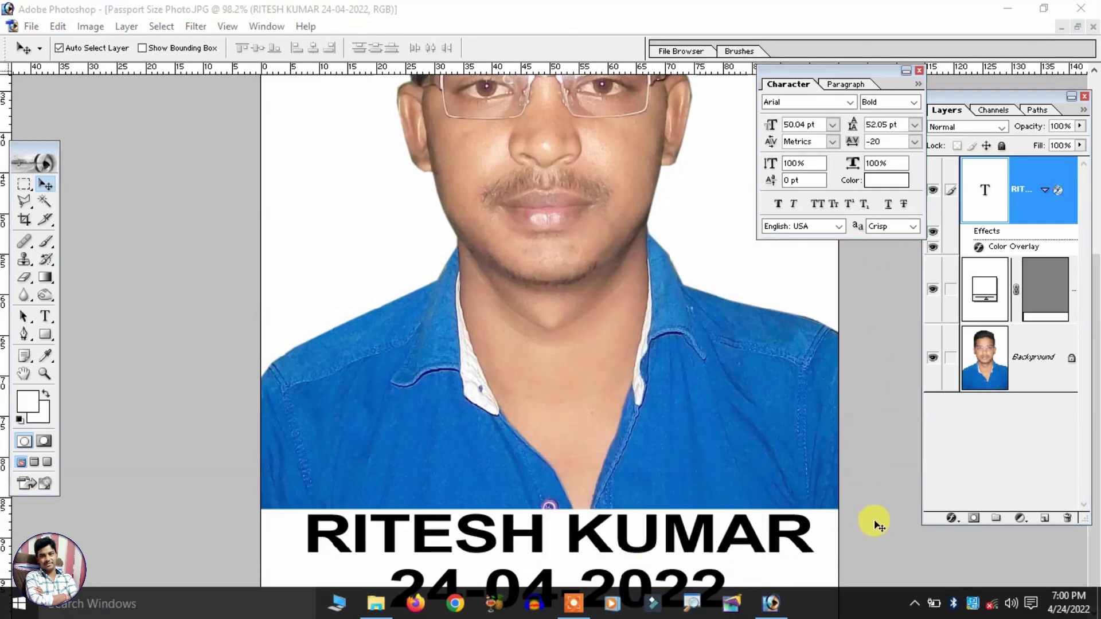
pyautogui.scroll(-5, 813, 309)
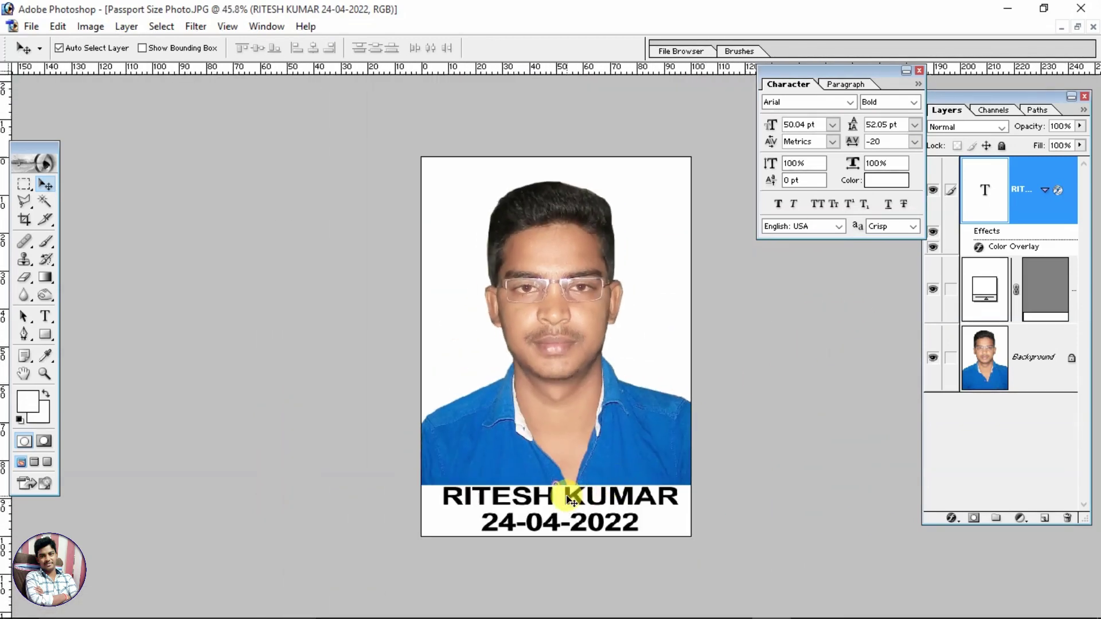
pyautogui.hotkey('ctrl', 't')
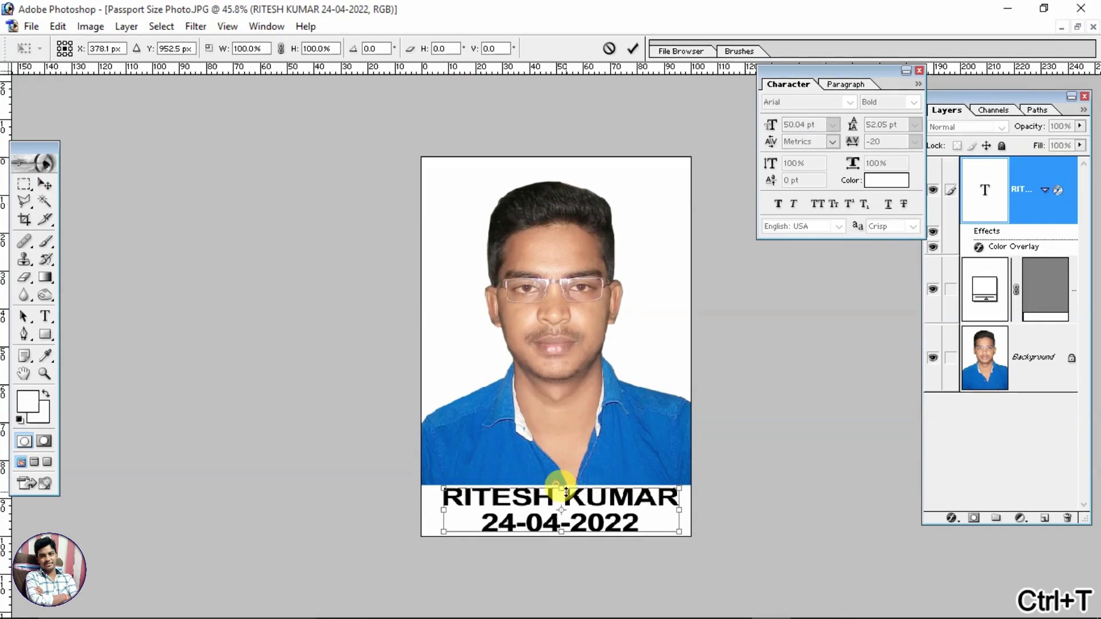
pyautogui.doubleClick(562, 492)
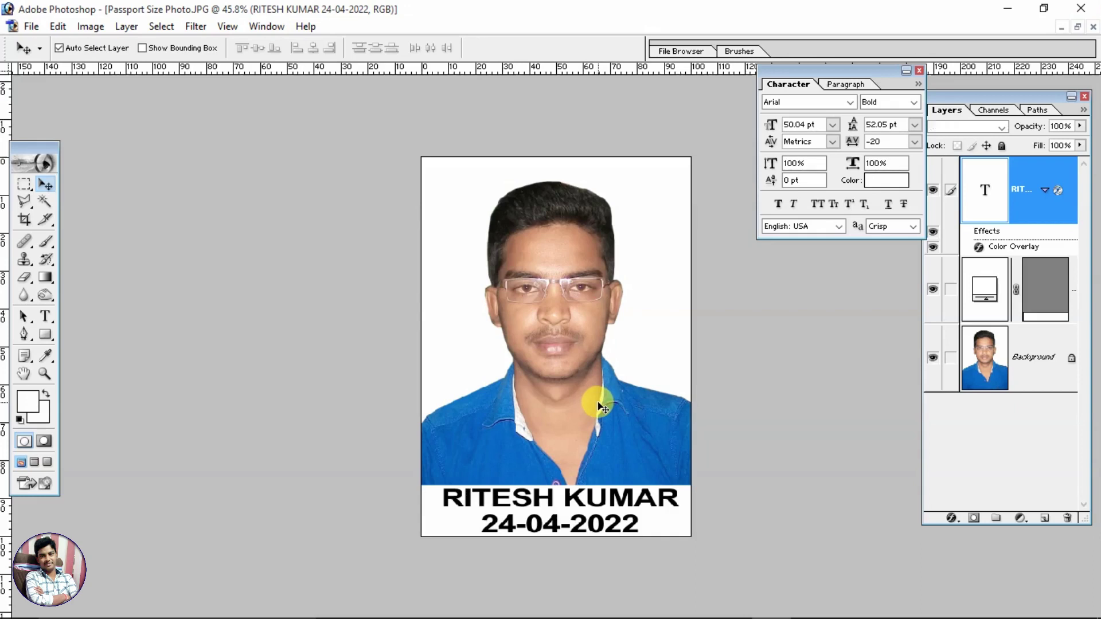
pyautogui.click(598, 407)
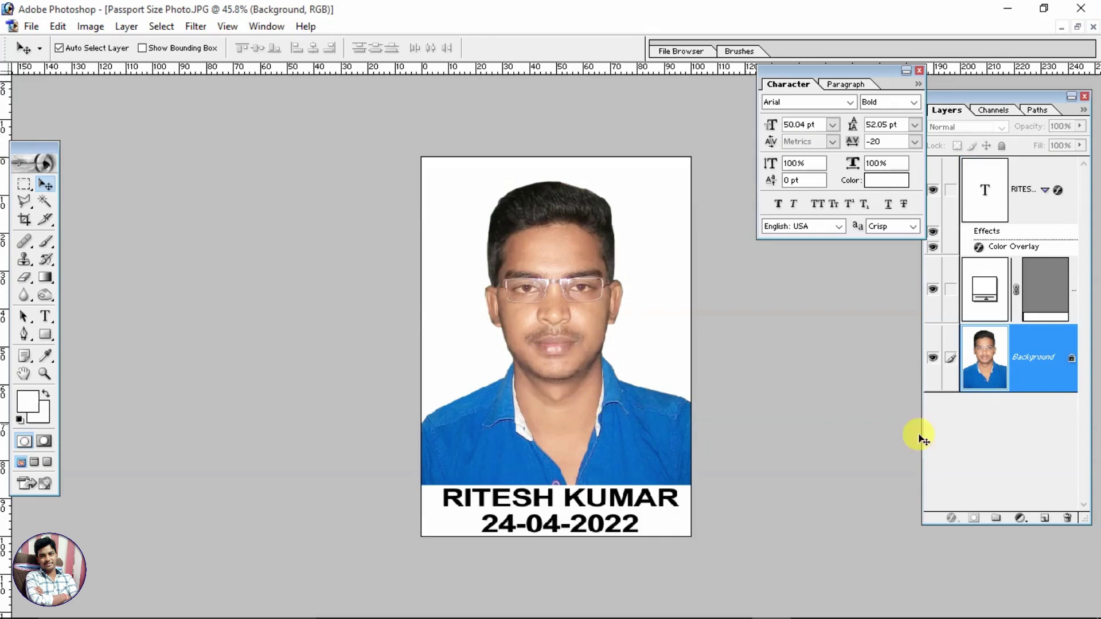
# Step: Close the Character panel, add Layer 1 above the text layer, and select the whole canvas
pyautogui.click(919, 70)
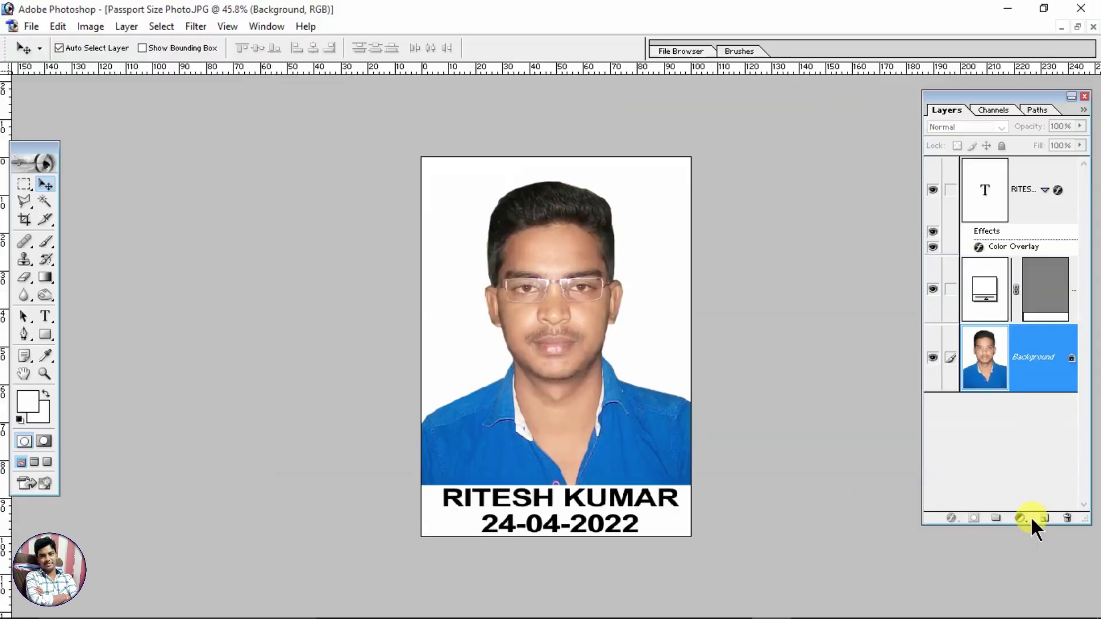
pyautogui.click(1042, 519)
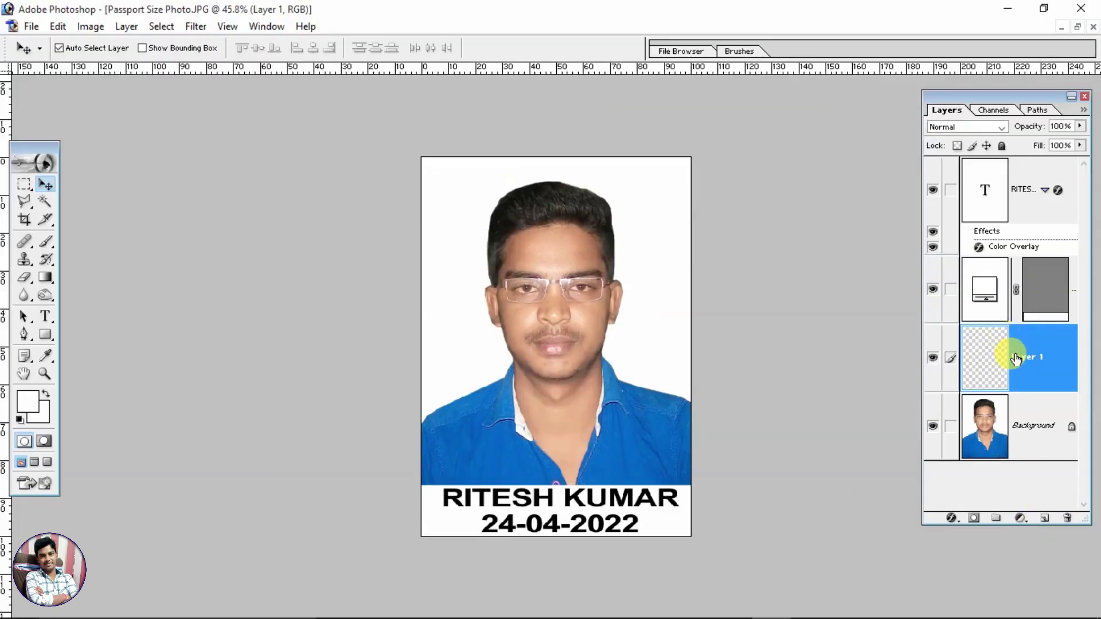
pyautogui.moveTo(1015, 359); pyautogui.dragTo(998, 175)
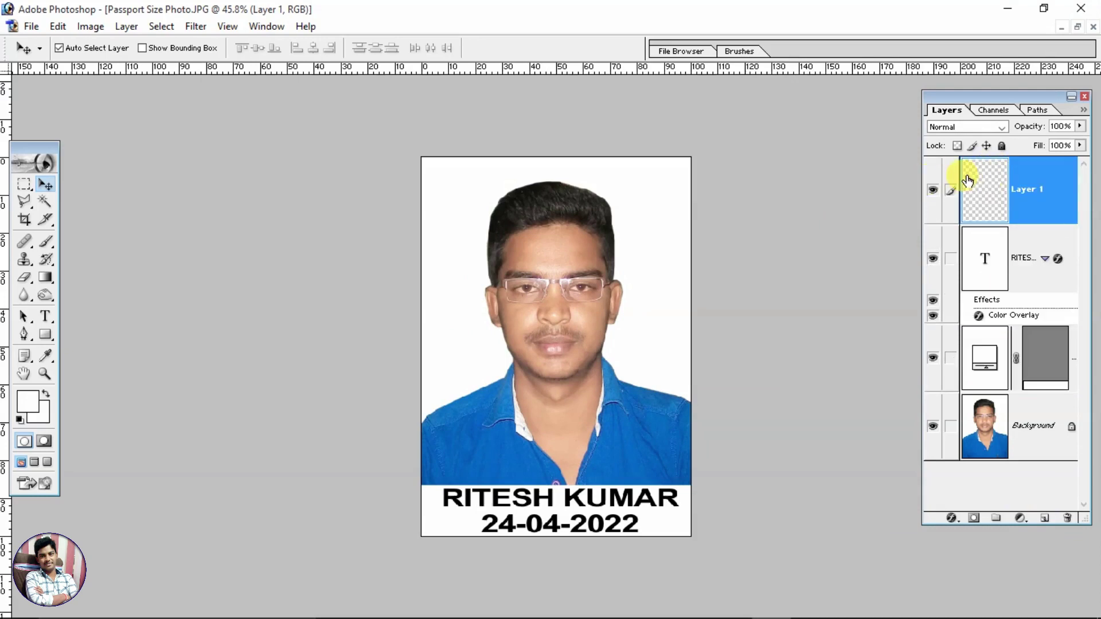
pyautogui.hotkey('ctrl', 'a')
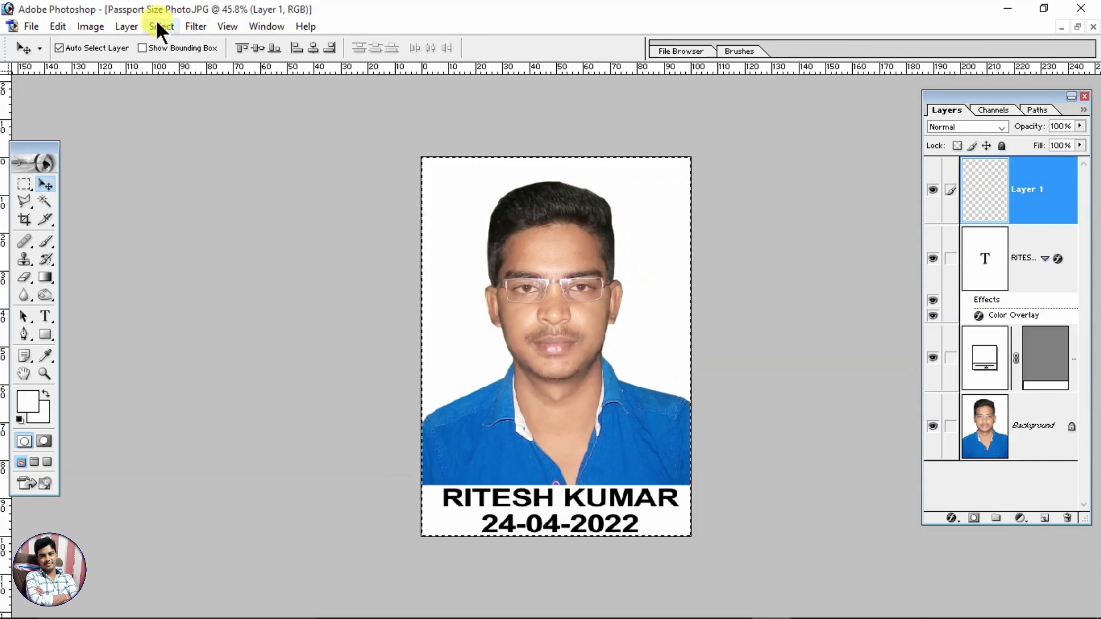
# Step: Stroke the selection with a black 5 px Inside border using Edit > Stroke
pyautogui.click(97, 26)
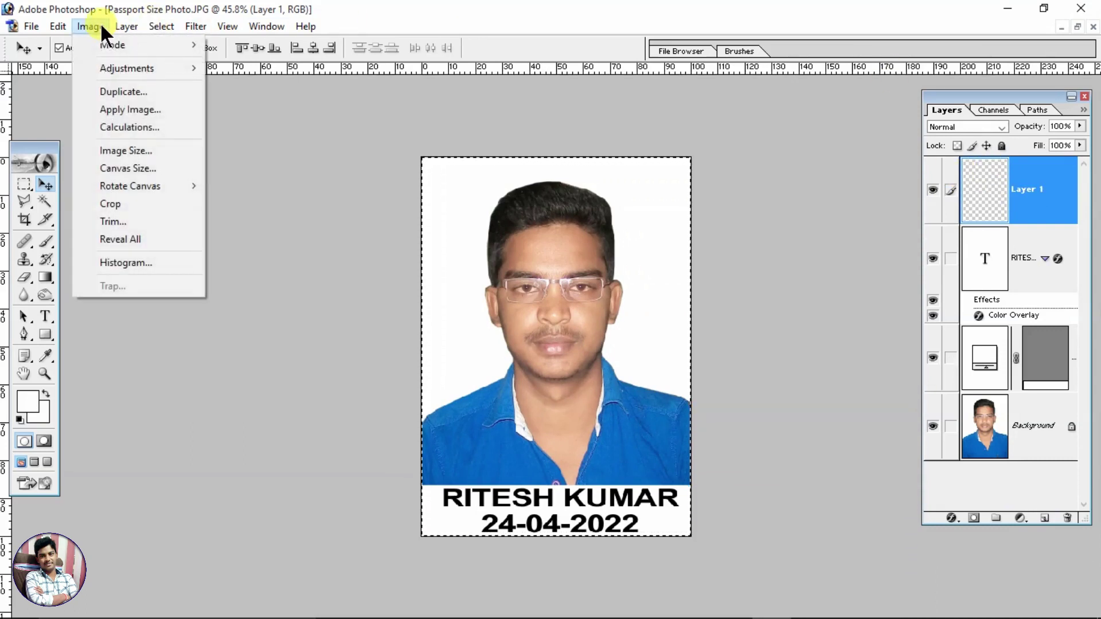
pyautogui.moveTo(56, 25)
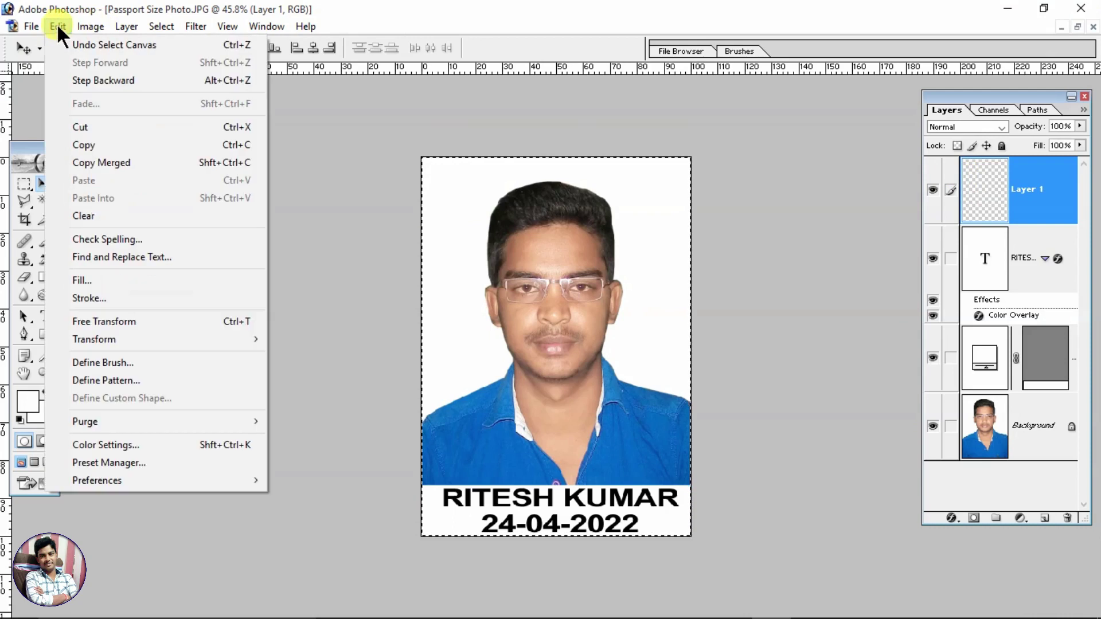
pyautogui.click(118, 300)
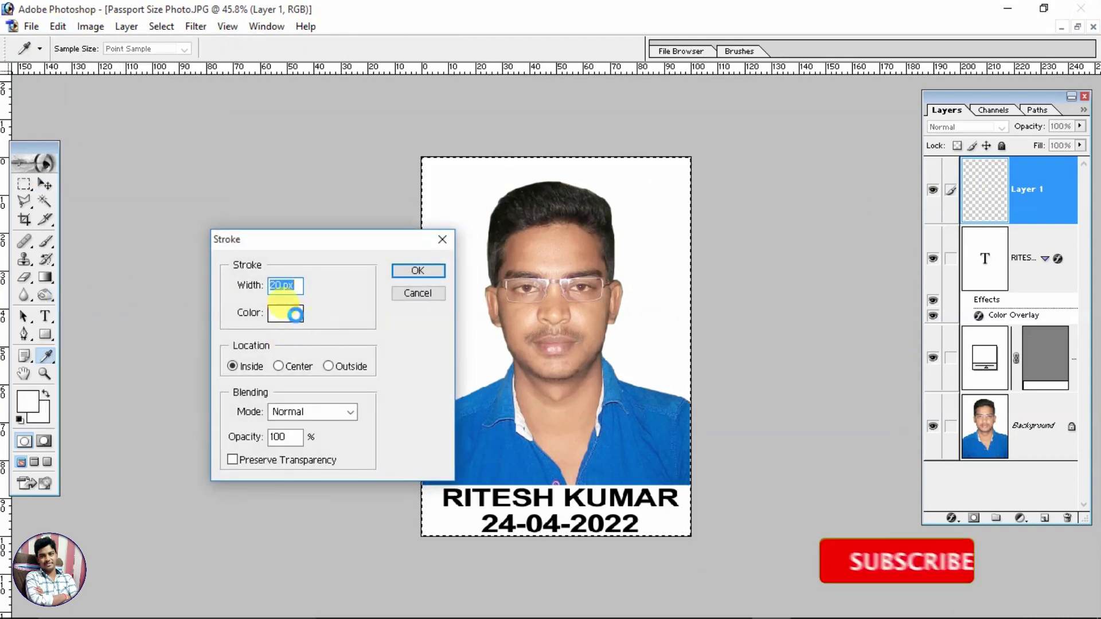
pyautogui.click(294, 315)
pyautogui.click(659, 349)
pyautogui.click(631, 409)
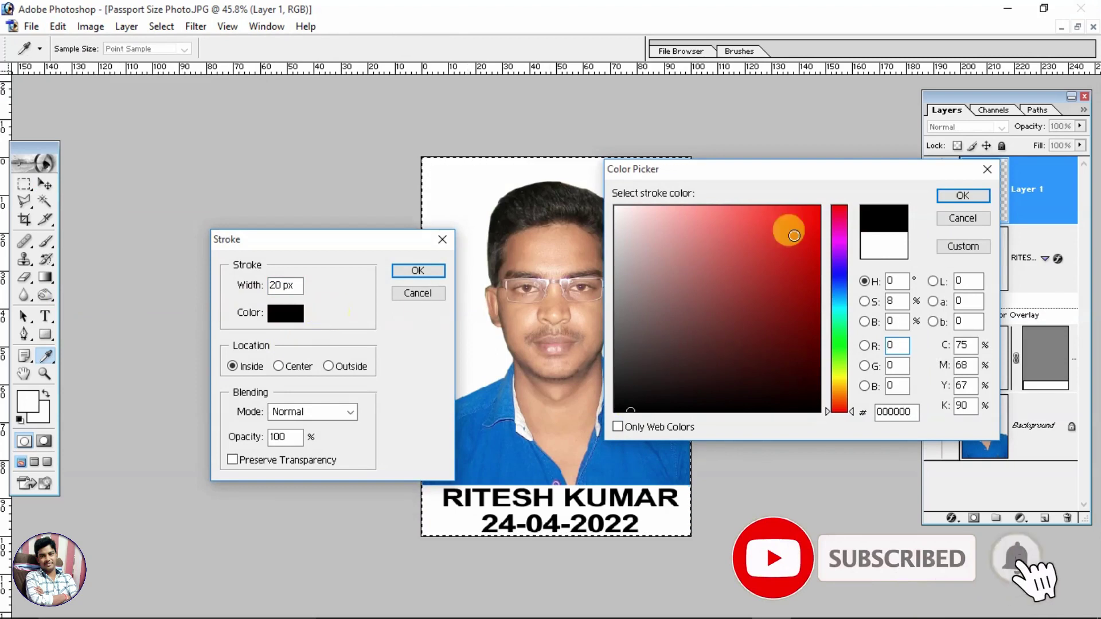
pyautogui.click(962, 196)
pyautogui.write('5')
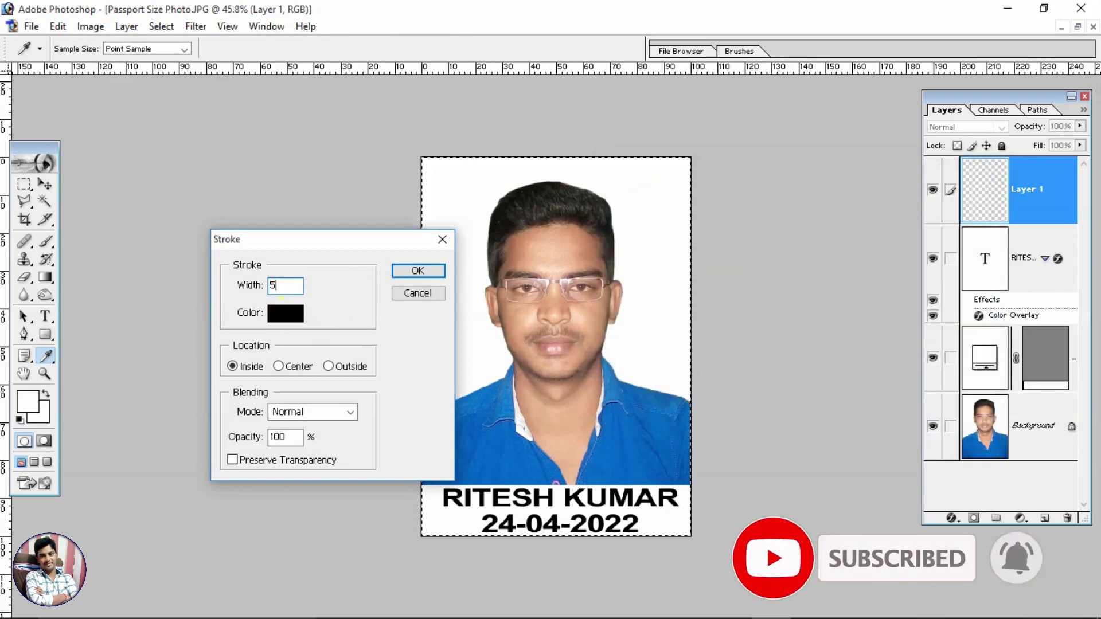
pyautogui.press('Return')
# Step: Switch to the Move tool and select the Background layer from the layer list
pyautogui.press('v')
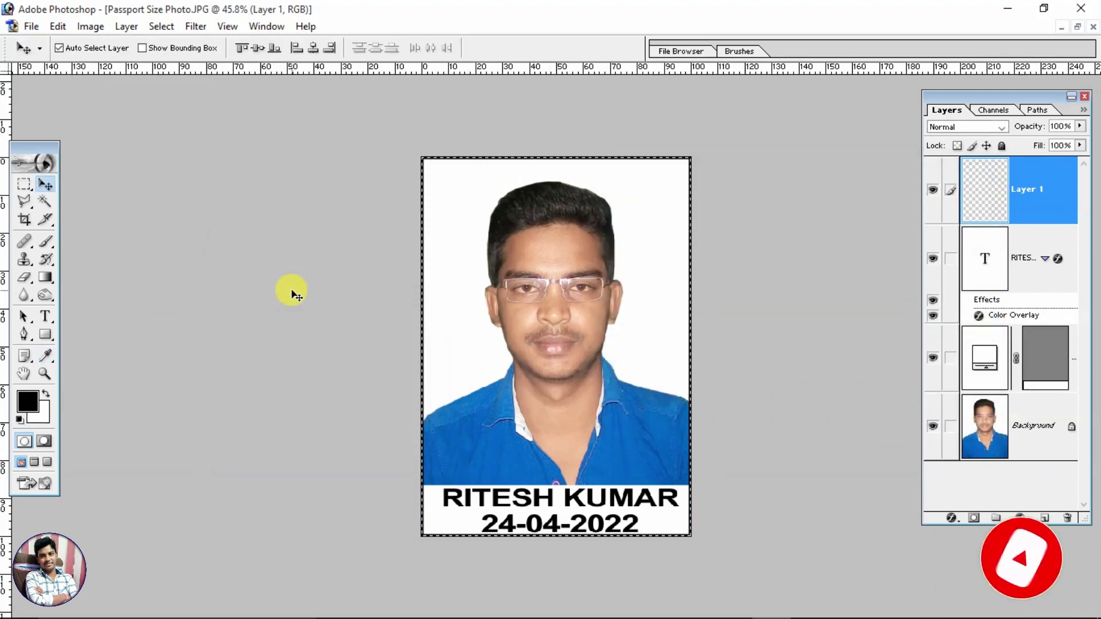
pyautogui.rightClick(528, 216)
pyautogui.click(579, 225)
pyautogui.rightClick(520, 188)
pyautogui.click(533, 196)
# Step: Deselect with Ctrl+D, then zoom in and back out to check the border
pyautogui.hotkey('ctrl', 'd')
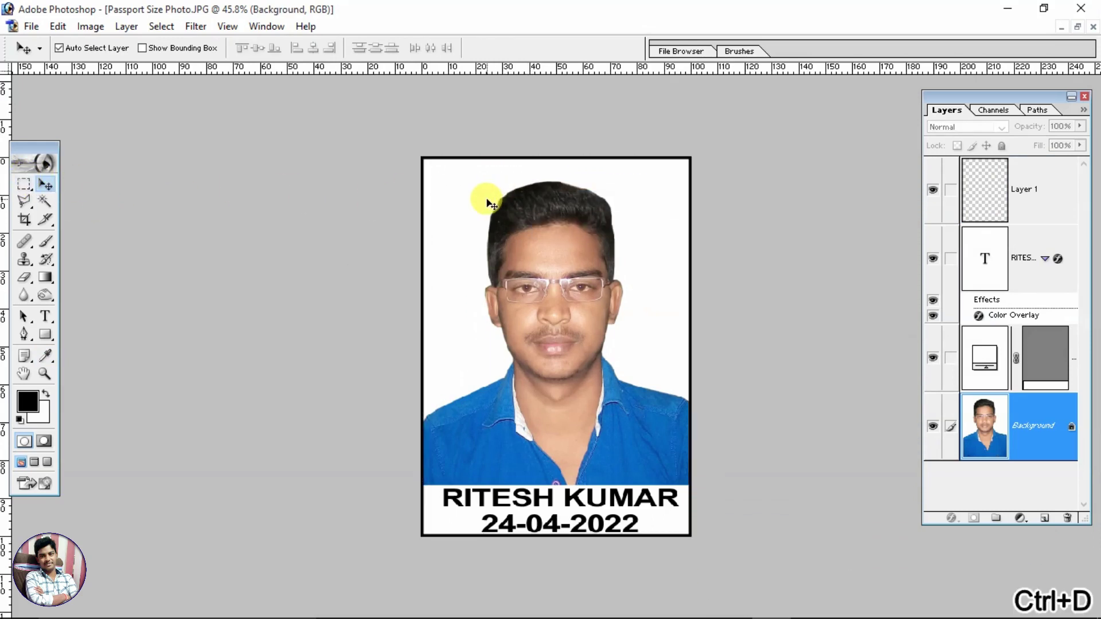
pyautogui.hotkey('ctrl', '=')
pyautogui.hotkey('ctrl', '-')
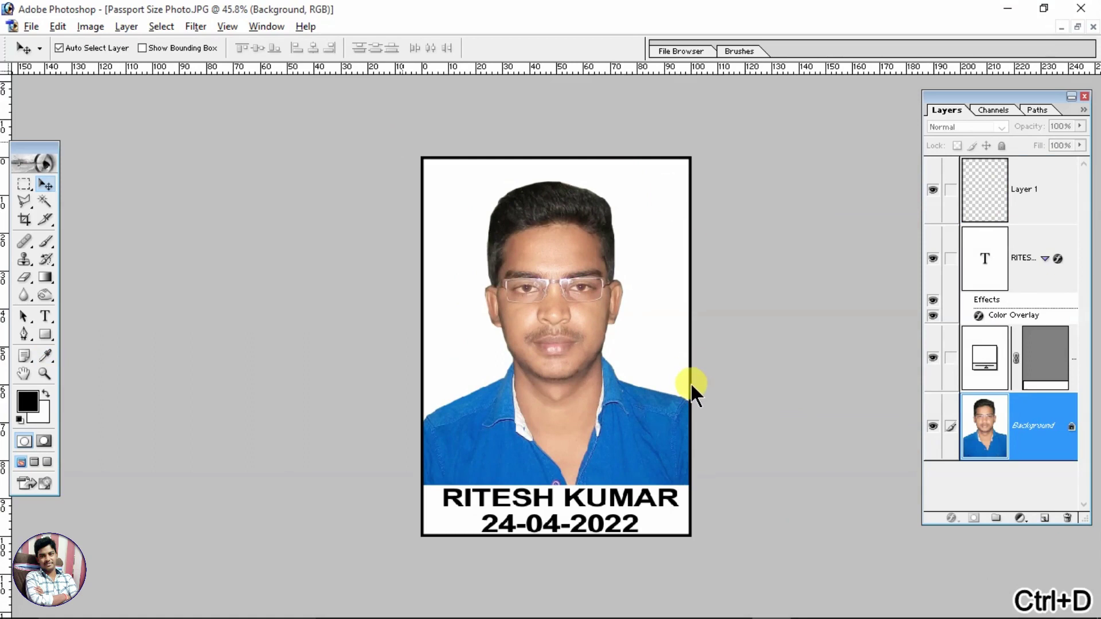